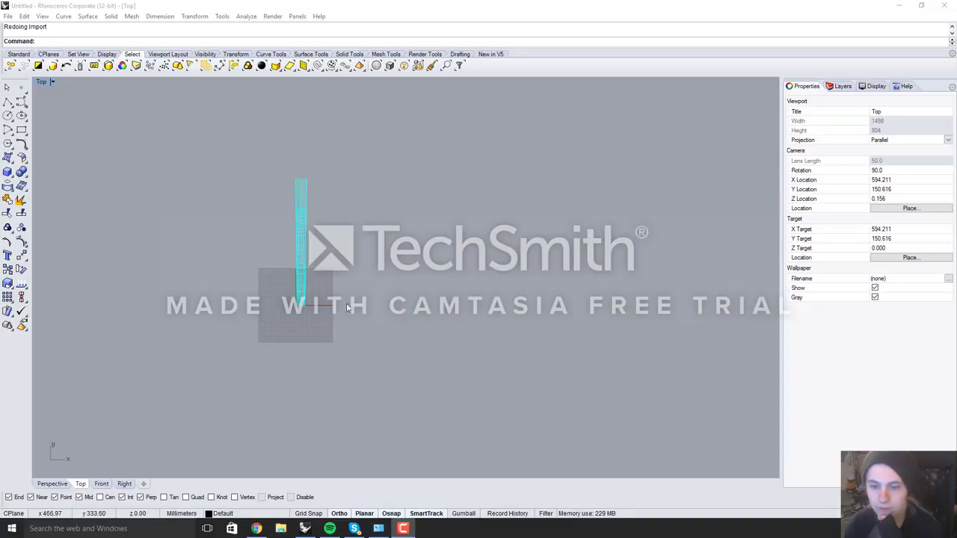
- Switch to the FretFind2D page in Chrome, with units in centimeters, and review its fretboard design parameters
click(257, 528)
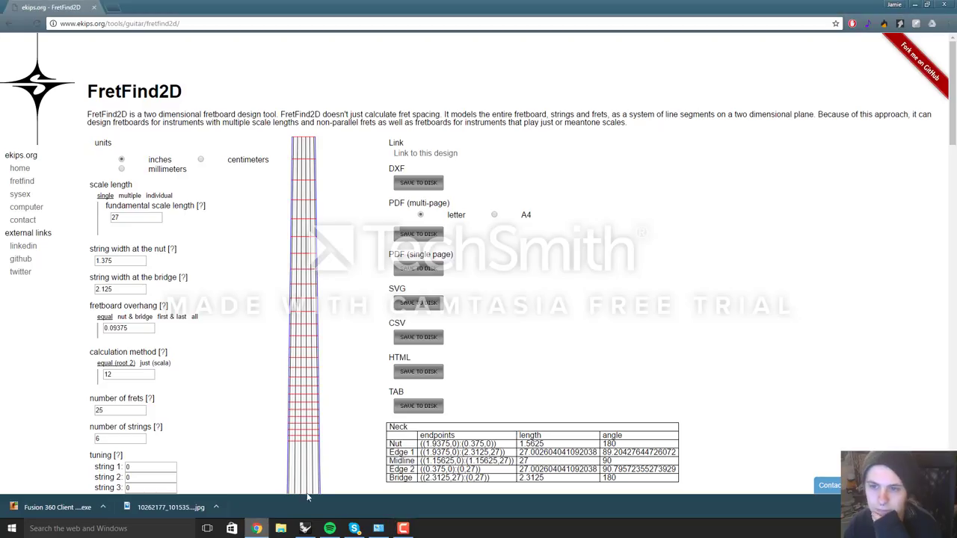
scroll(633, 243, down, 2)
scroll(599, 241, up, 2)
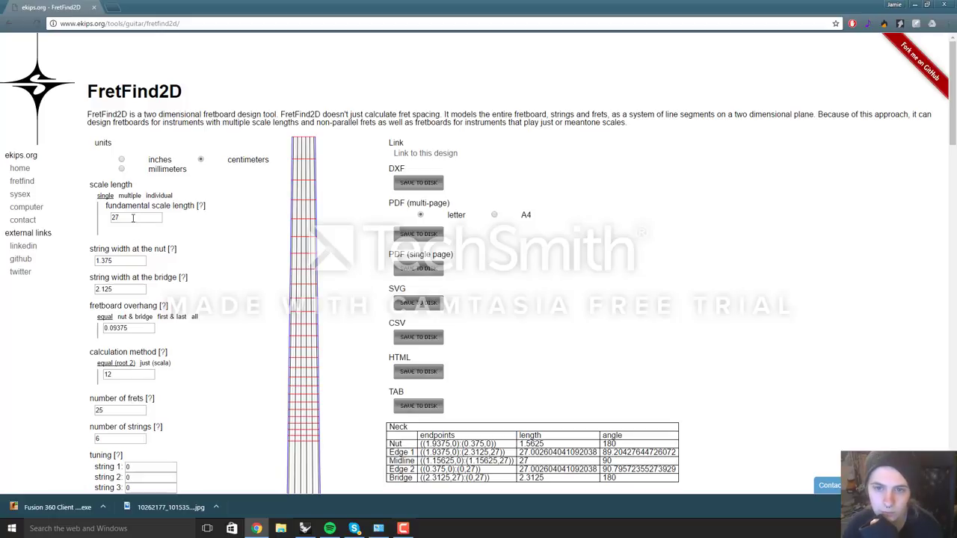
scroll(153, 251, down, 1)
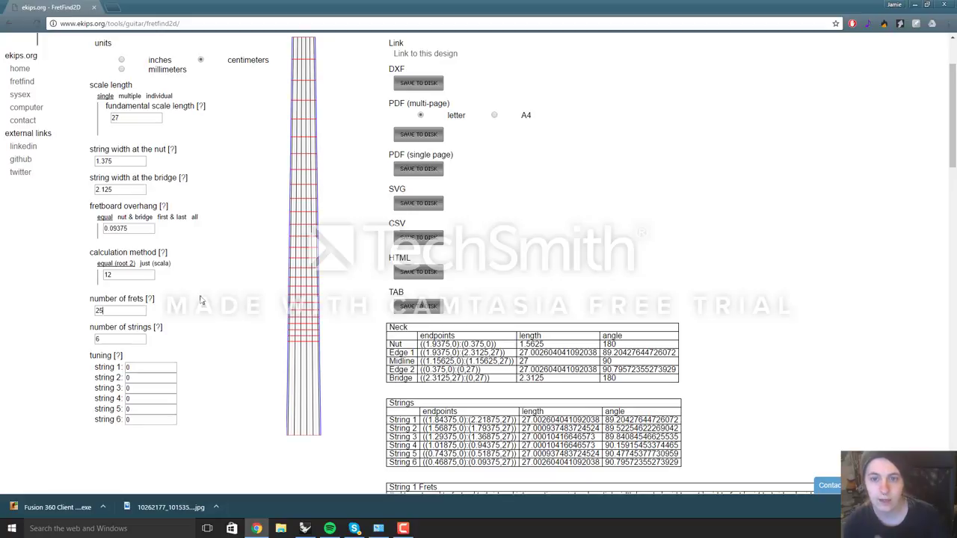
scroll(266, 270, up, 1)
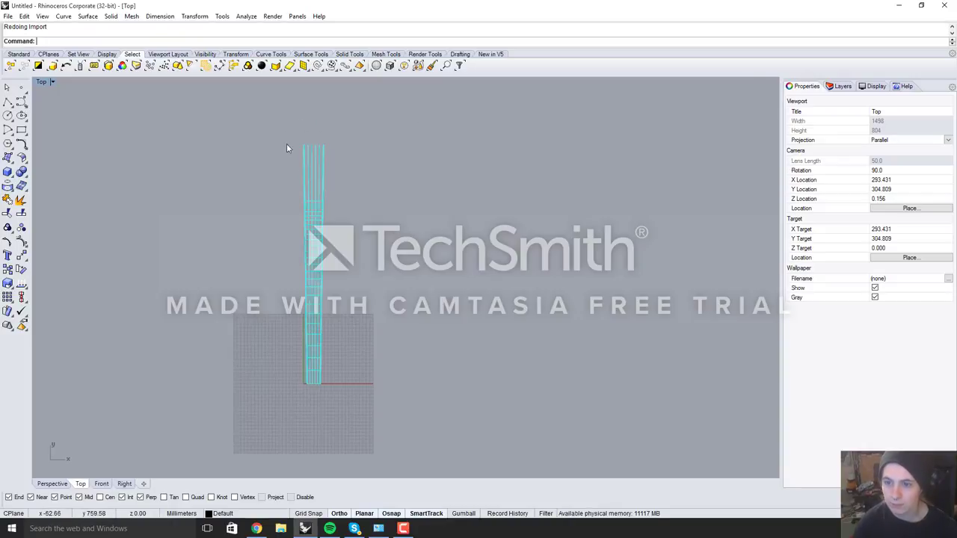
- Set the display color of all the imported fretboard curves to Black
drag(281, 119, 346, 413)
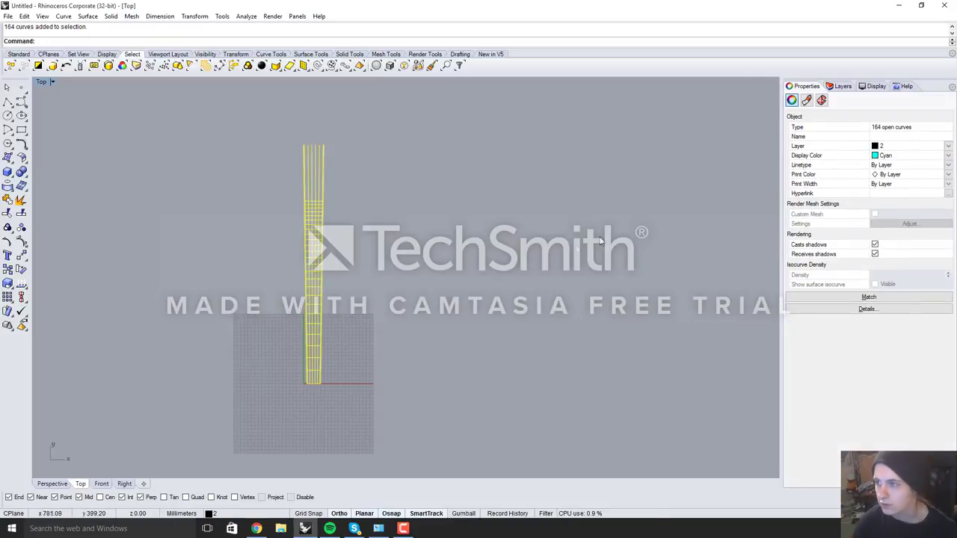
click(915, 156)
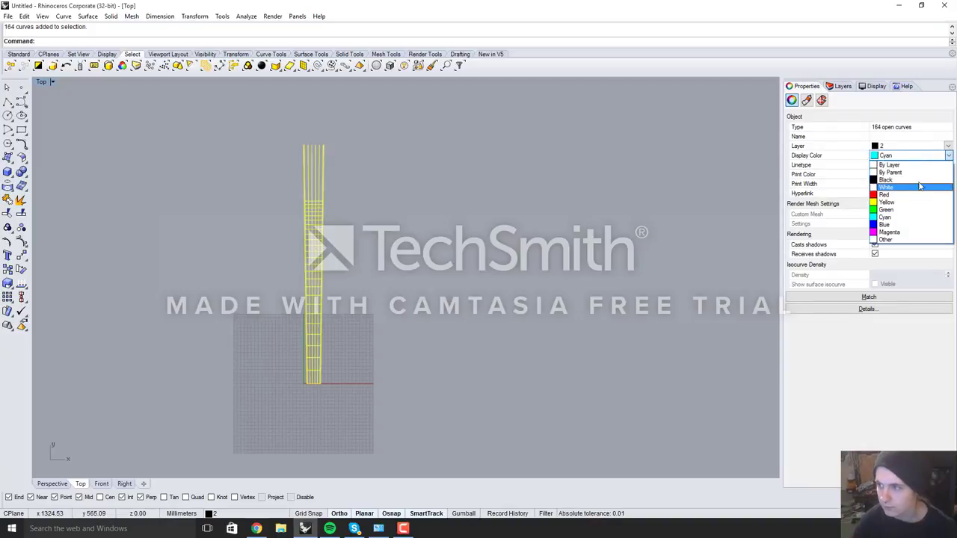
click(920, 182)
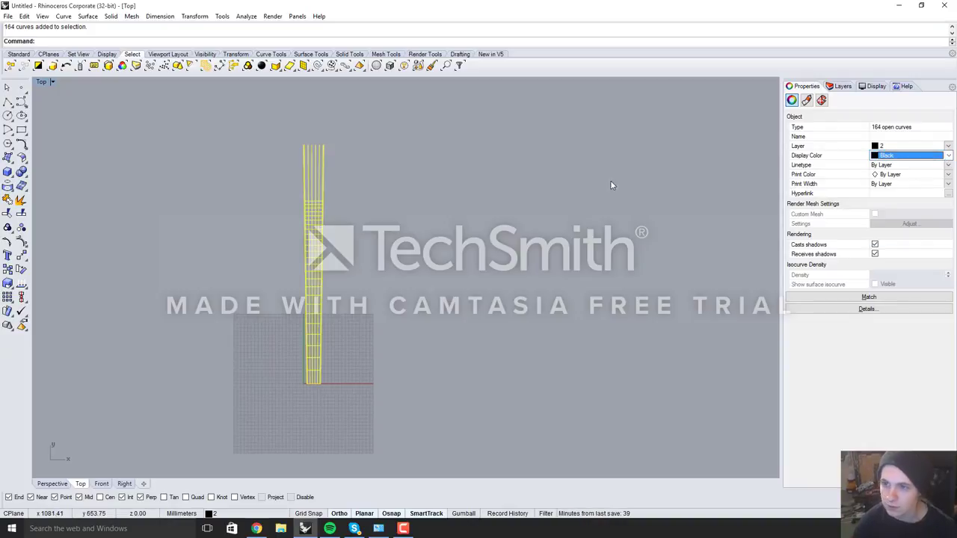
click(579, 182)
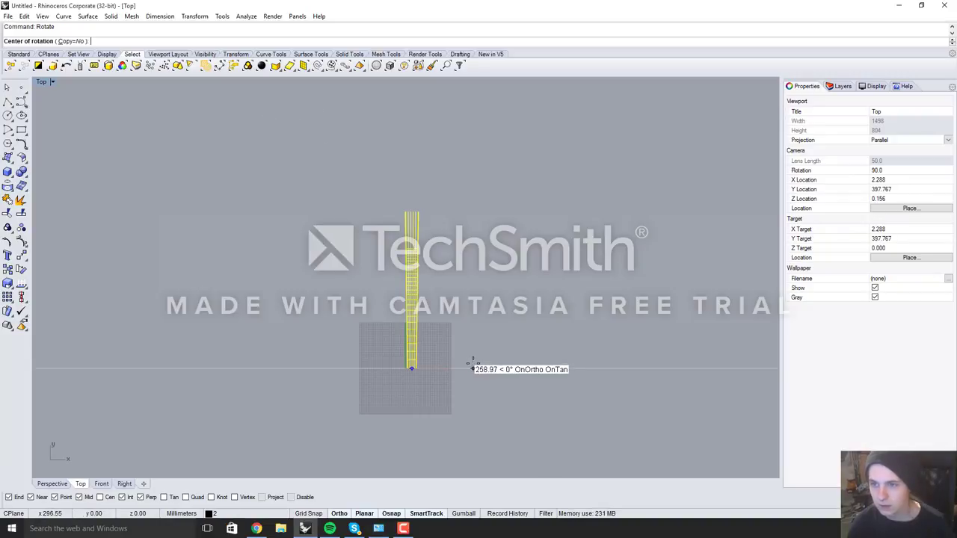
- Rotate all the fretboard curves 180 degrees about the middle of the nut line, so the neck points down
scroll(478, 368, up, 5)
scroll(269, 363, up, 4)
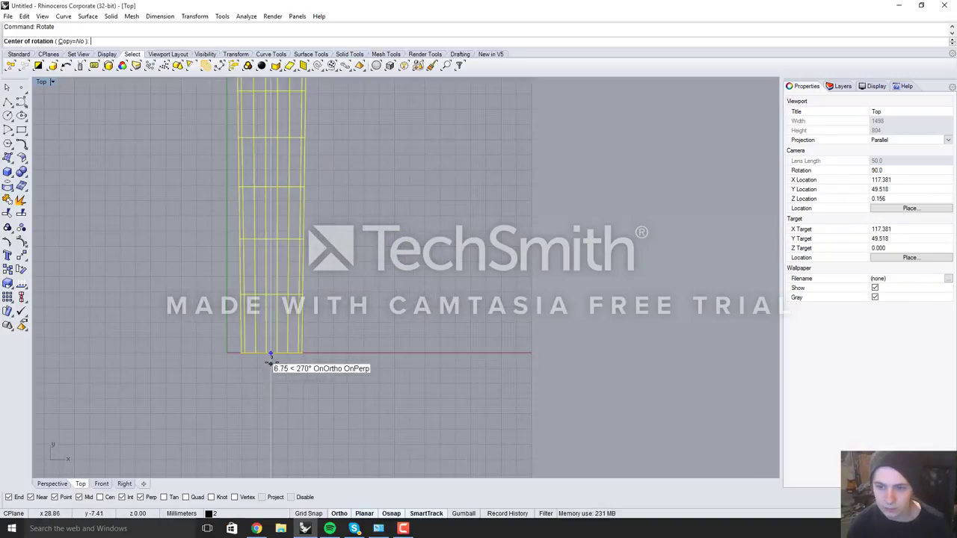
click(267, 345)
scroll(267, 345, down, 6)
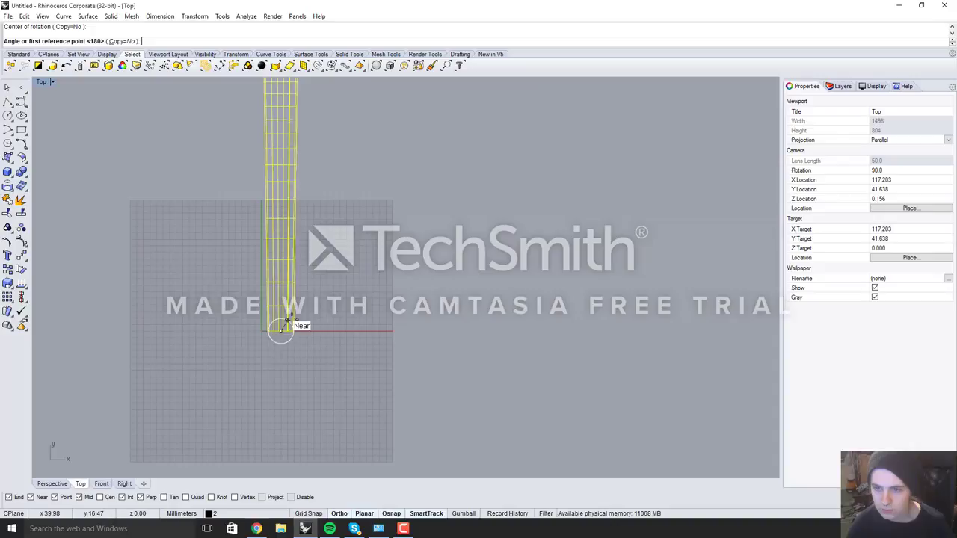
click(356, 291)
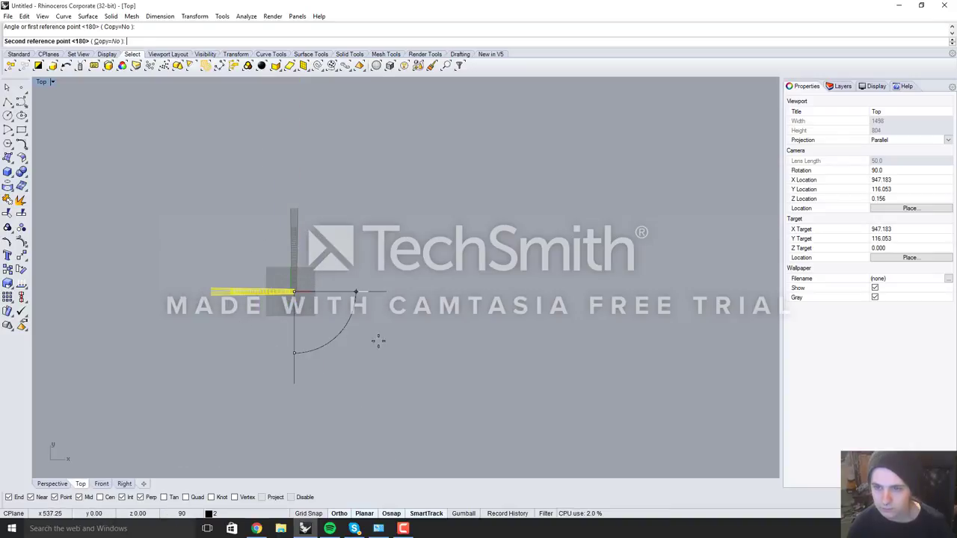
click(325, 154)
scroll(295, 292, down, 3)
key(Escape)
scroll(296, 288, up, 4)
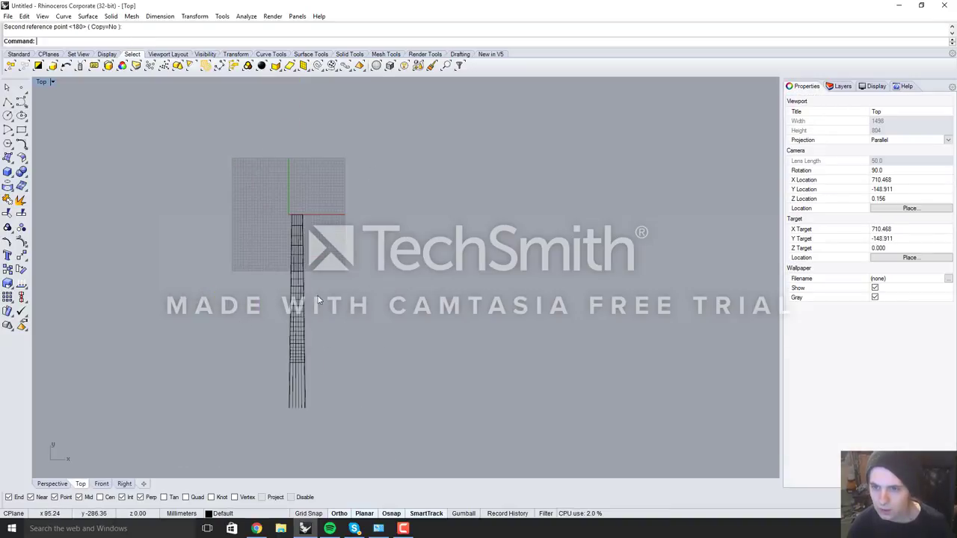
- Select segments of the last fret one at a time to examine how the fret line is divided, and clear the selection
scroll(302, 352, up, 3)
scroll(302, 359, up, 4)
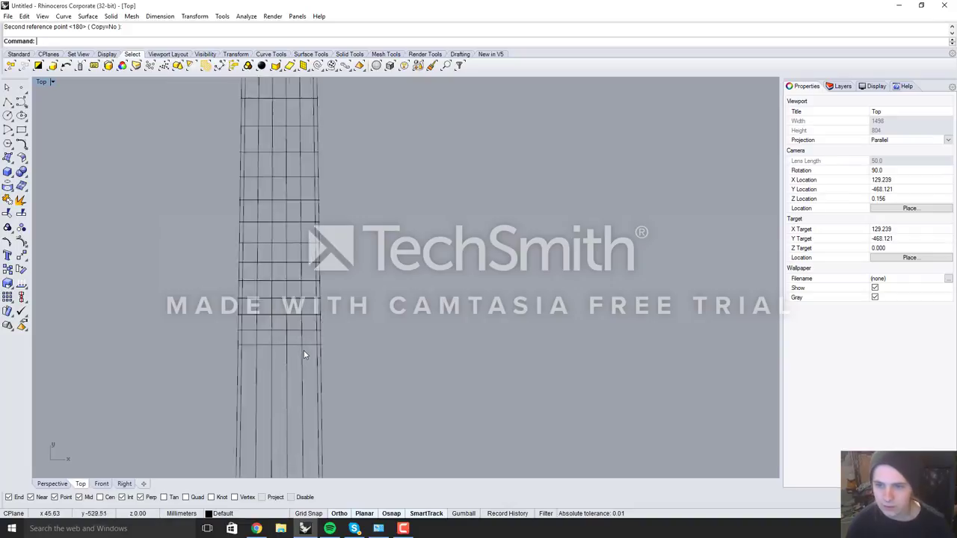
click(319, 344)
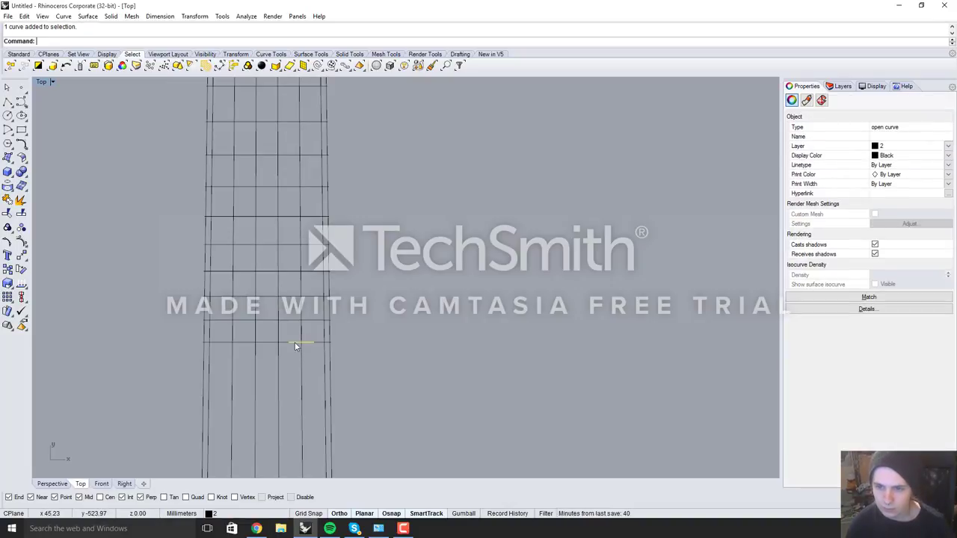
click(286, 343)
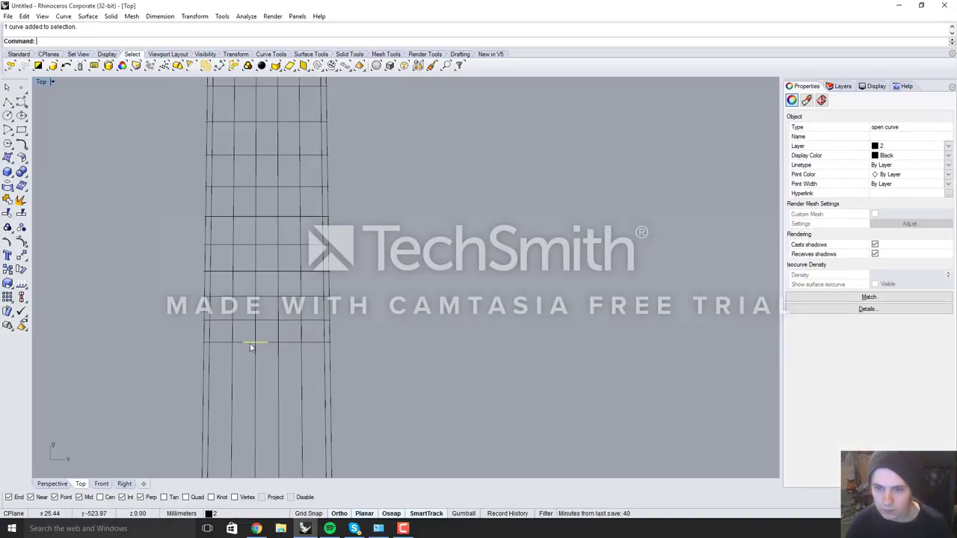
drag(251, 347, 216, 342)
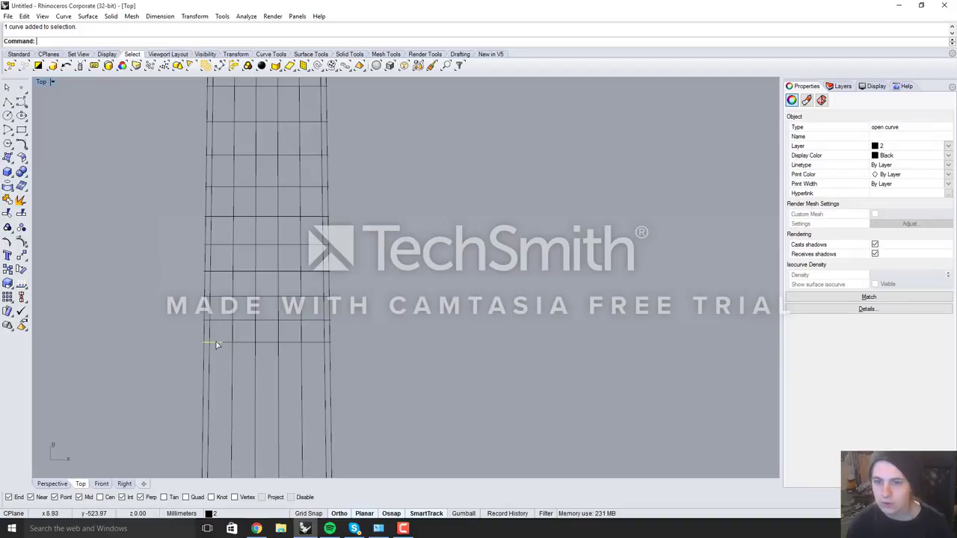
key(Escape)
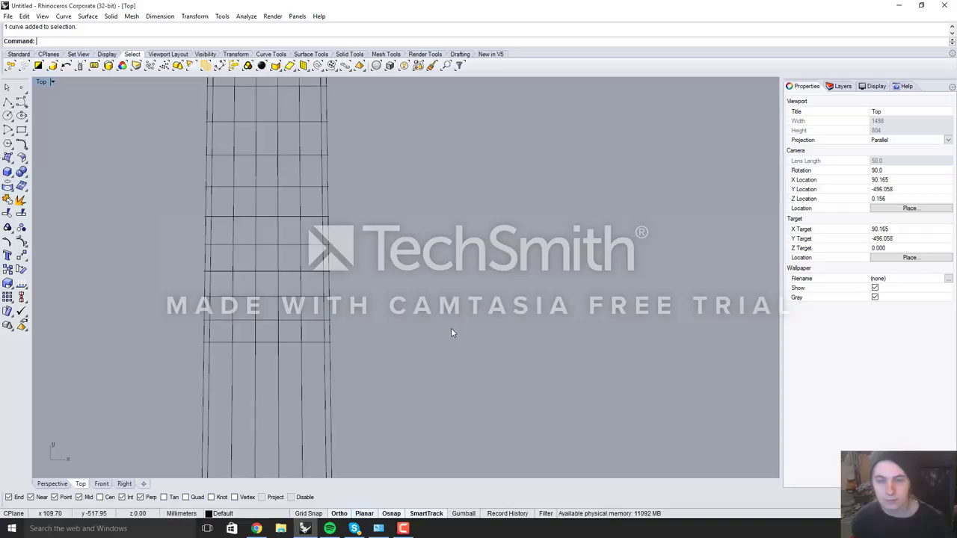
- Draw a horizontal polyline from the right end of the nut line outward along the positive X axis
scroll(411, 332, down, 8)
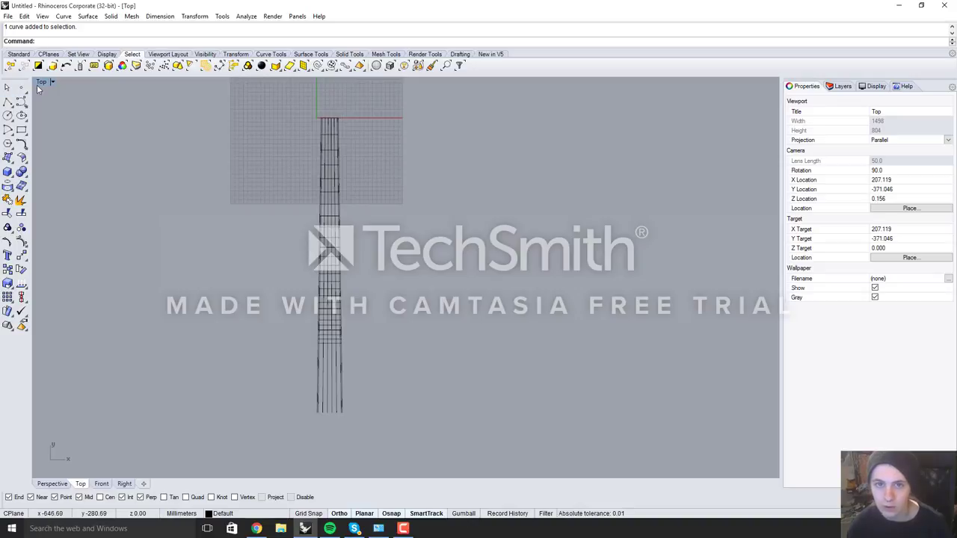
click(7, 103)
scroll(281, 280, down, 6)
scroll(321, 183, up, 6)
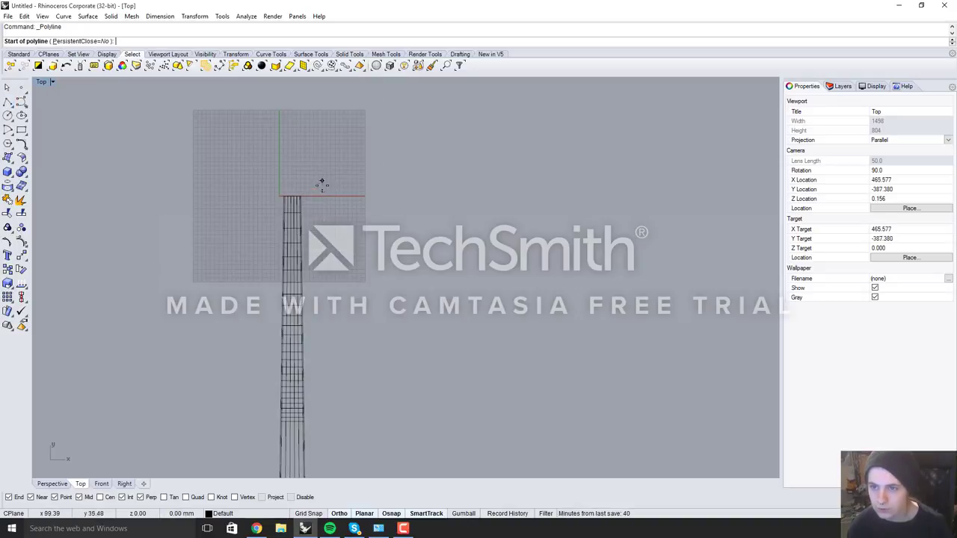
scroll(321, 185, up, 5)
click(267, 197)
scroll(196, 224, down, 1)
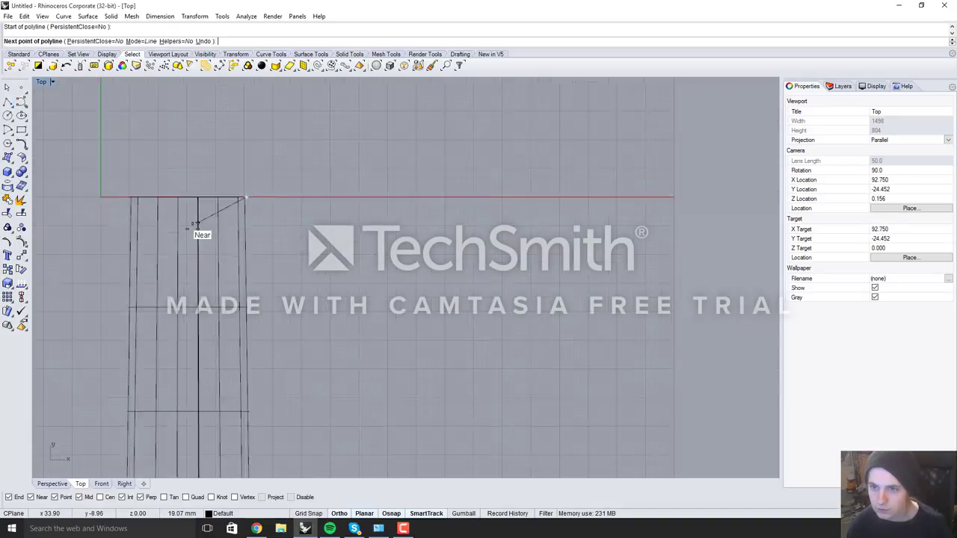
scroll(197, 224, down, 1)
click(478, 207)
key(Return)
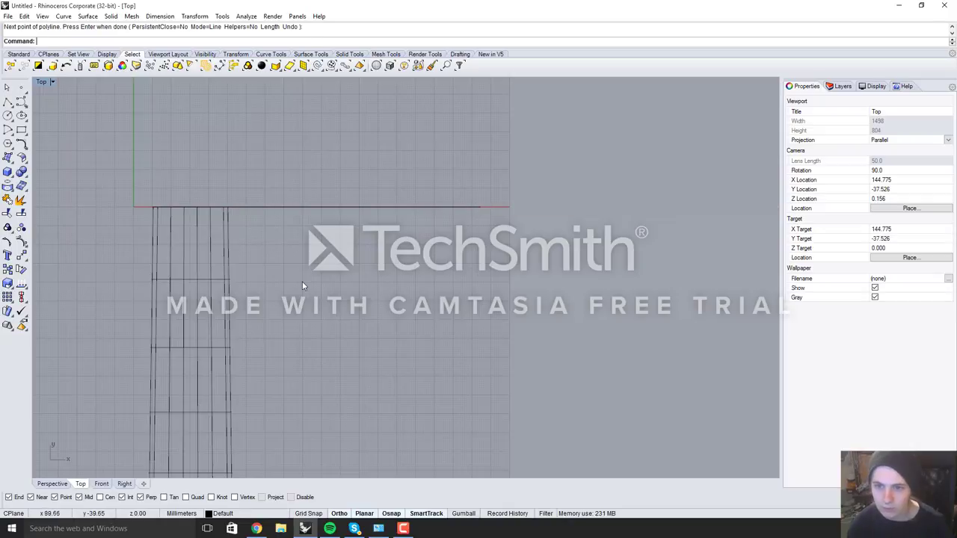
- Draw horizontal polylines outward from the right ends of the first and second frets, about as far out as the nut line's extension
key(Return)
click(229, 279)
click(483, 280)
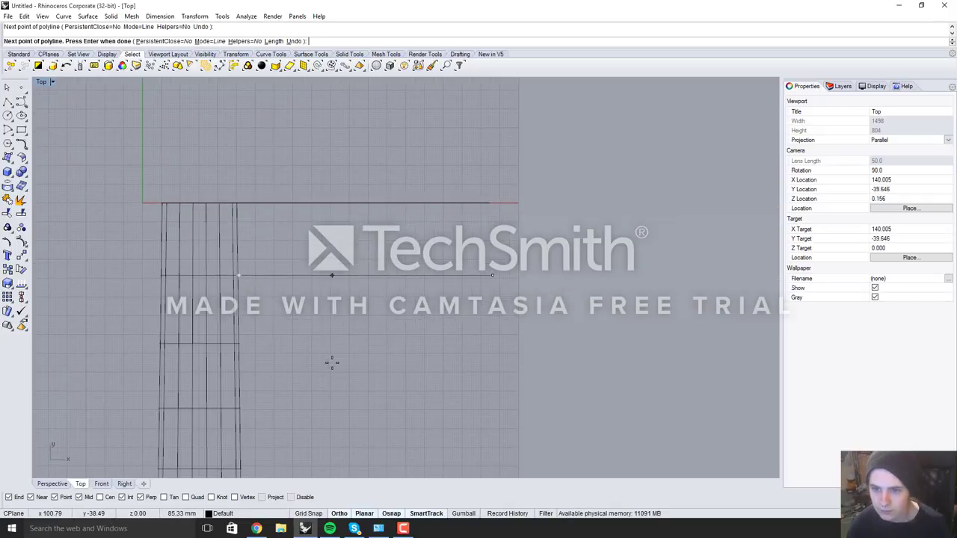
key(Return)
key(Return)
click(239, 344)
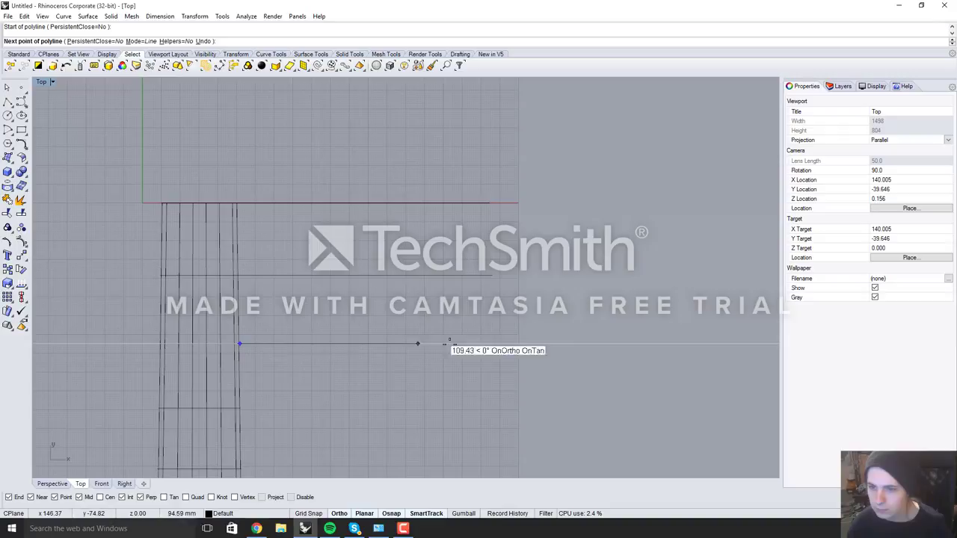
click(487, 344)
key(Return)
- Draw horizontal polylines outward from the right ends of the third and fourth frets
scroll(329, 187, down, 8)
scroll(338, 279, up, 4)
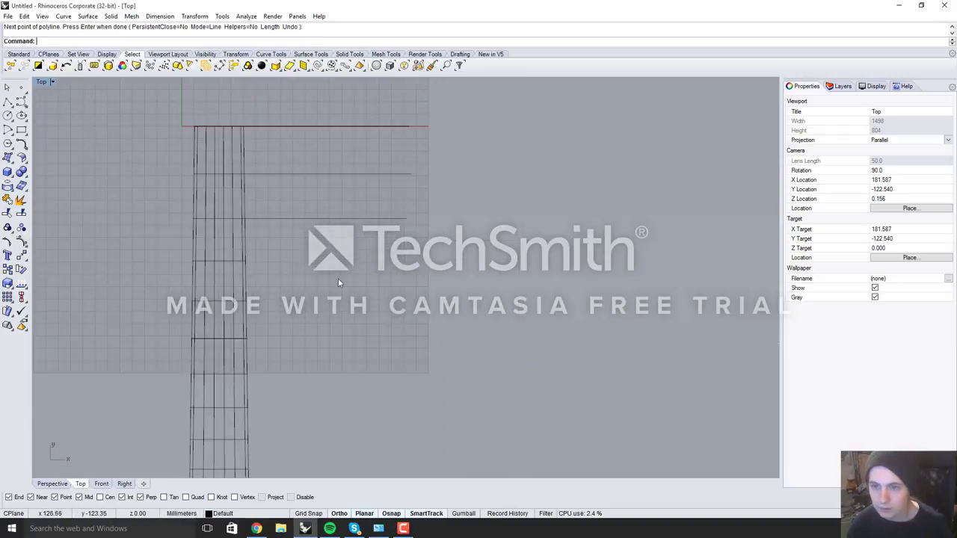
scroll(338, 283, up, 2)
key(Return)
scroll(207, 252, up, 1)
click(194, 252)
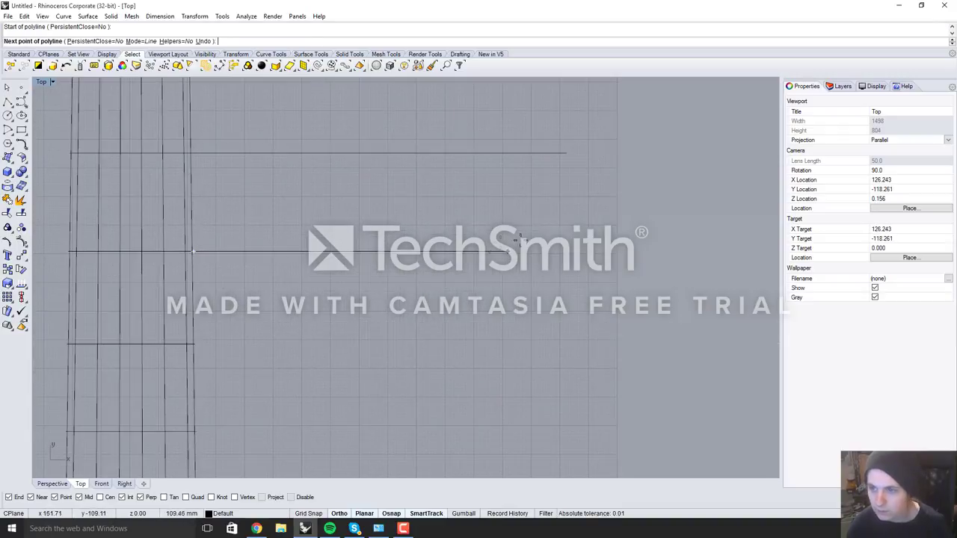
click(562, 241)
key(Return)
right_drag(214, 359, 209, 356)
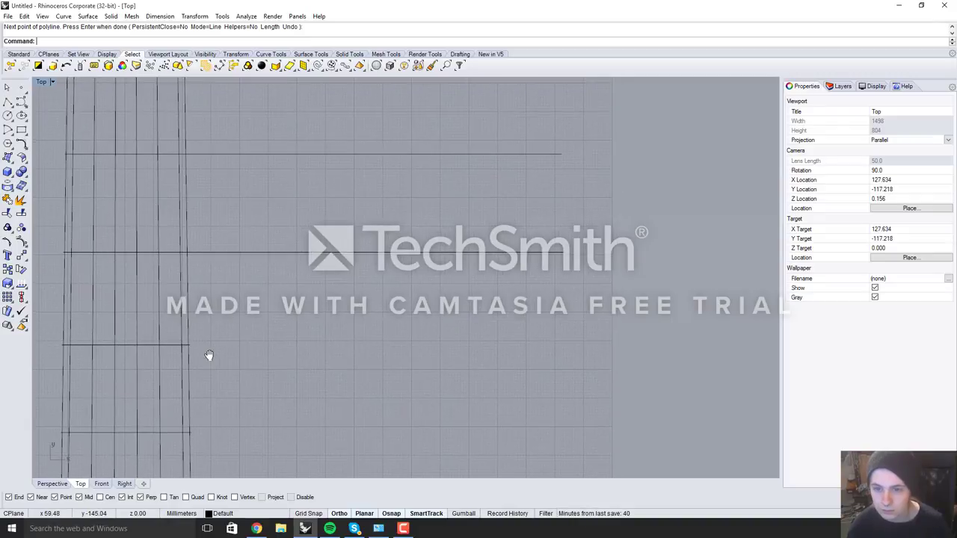
key(Return)
click(190, 345)
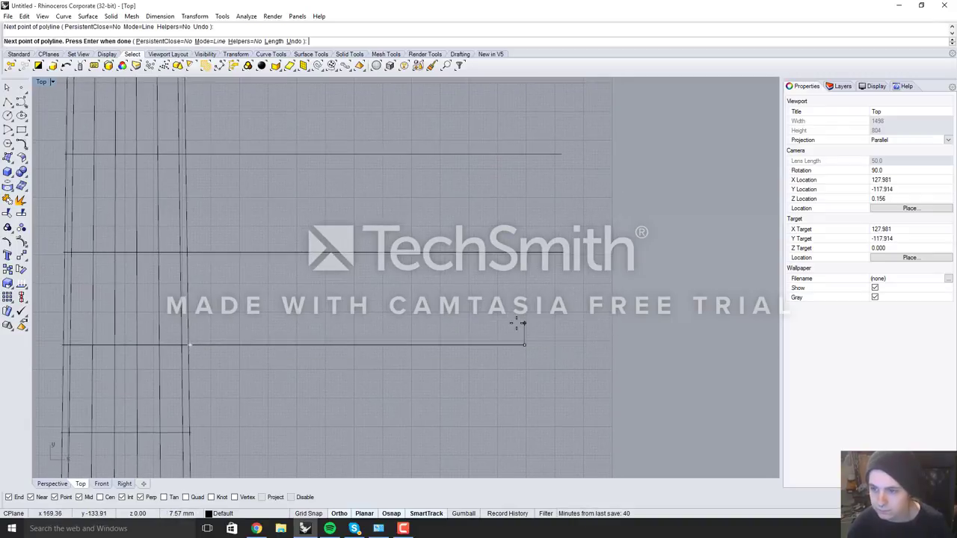
key(Return)
- Draw horizontal polylines outward from the right ends of the fifth and sixth frets
scroll(389, 238, down, 4)
right_drag(298, 360, 266, 269)
key(Return)
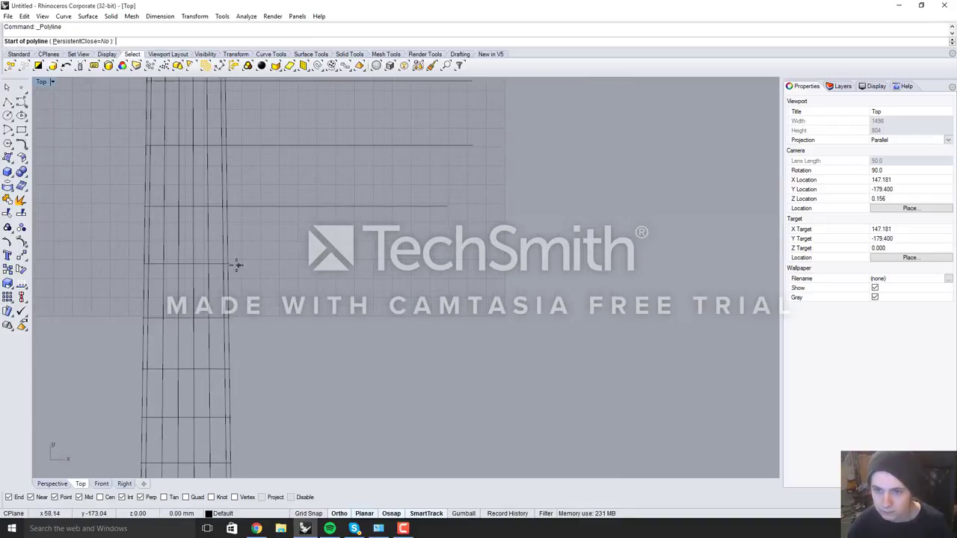
click(228, 264)
click(450, 264)
right_drag(388, 312, 387, 313)
right_click(371, 324)
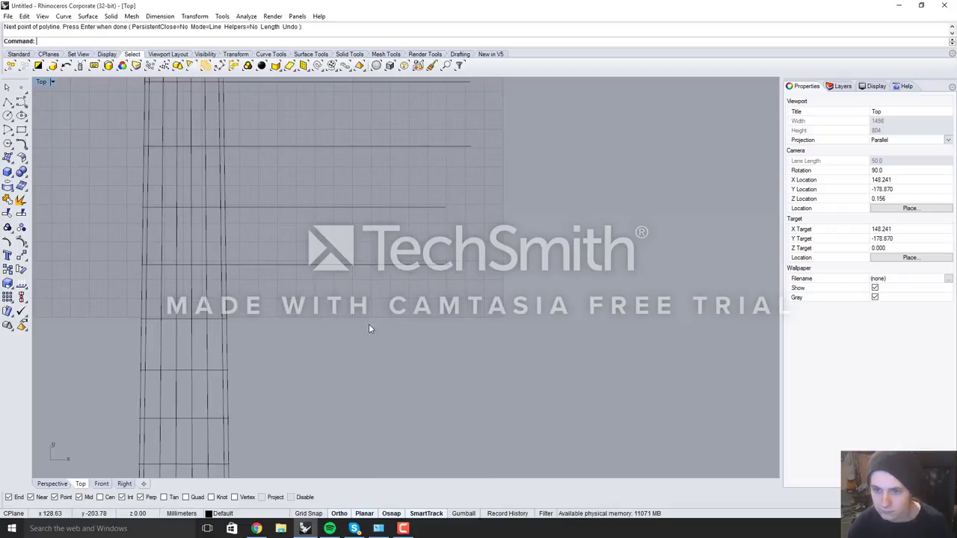
key(Return)
click(227, 319)
click(450, 320)
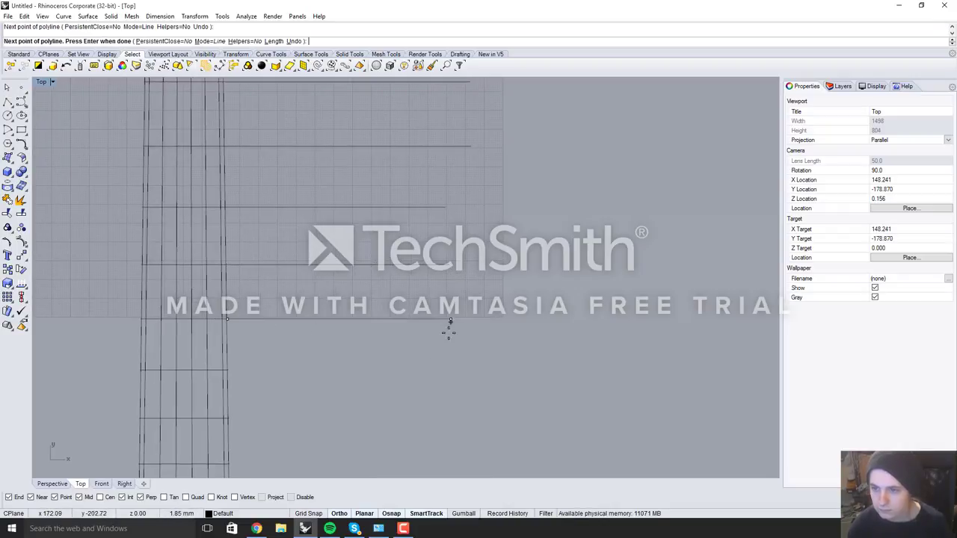
key(Return)
- Draw horizontal polylines outward from the right ends of the seventh and eighth frets
key(Return)
click(228, 370)
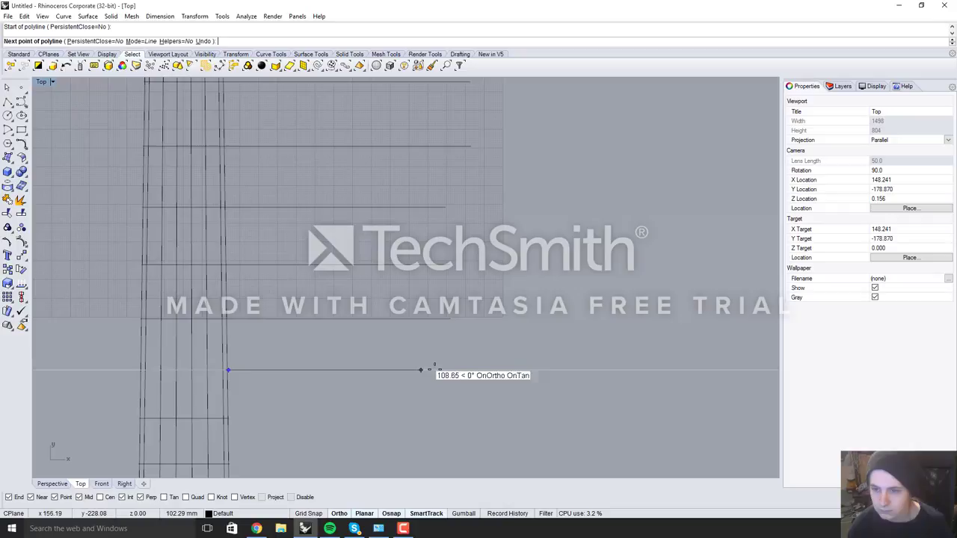
click(447, 370)
key(Return)
key(Return)
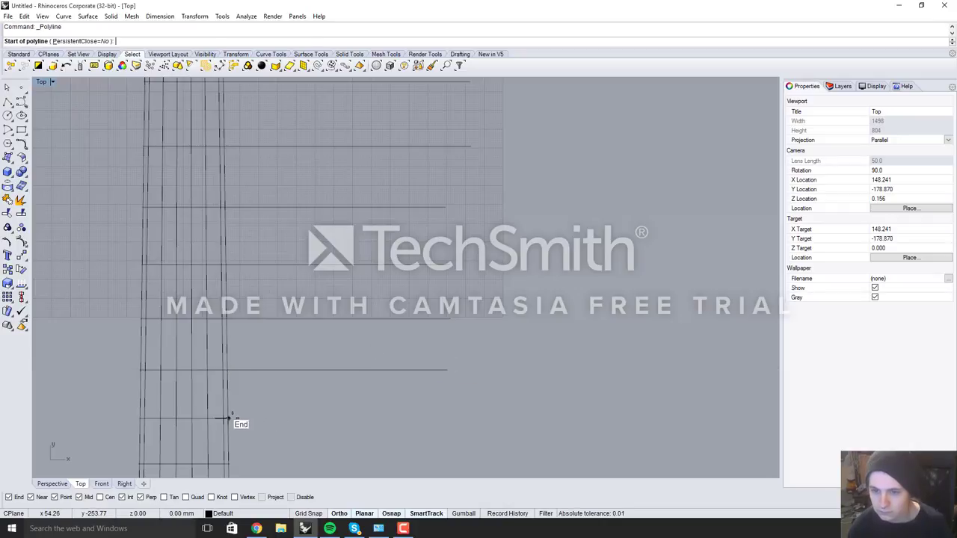
click(228, 418)
click(462, 418)
key(Return)
- Draw horizontal polylines outward from the right ends of the ninth and tenth frets
scroll(401, 287, down, 6)
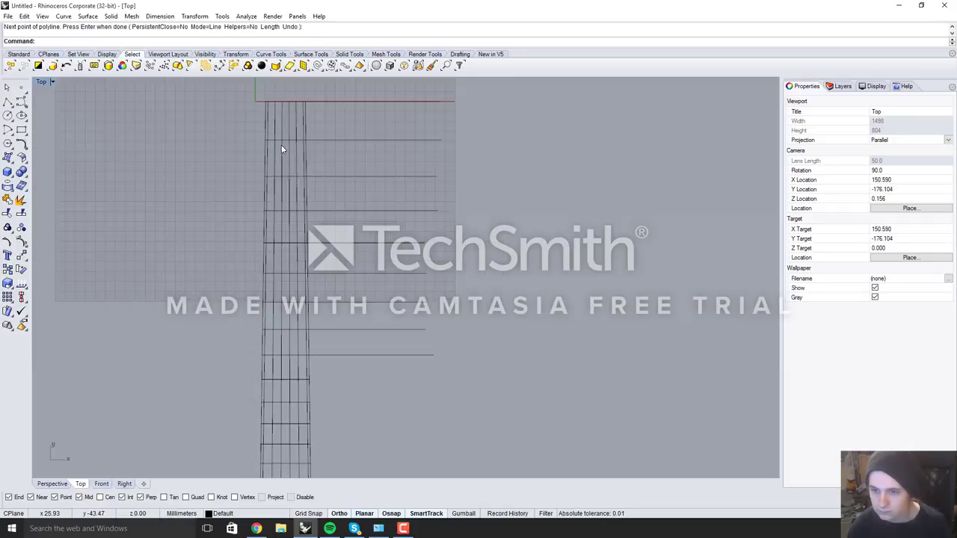
right_drag(394, 448, 344, 302)
scroll(278, 247, up, 4)
right_drag(274, 247, 269, 243)
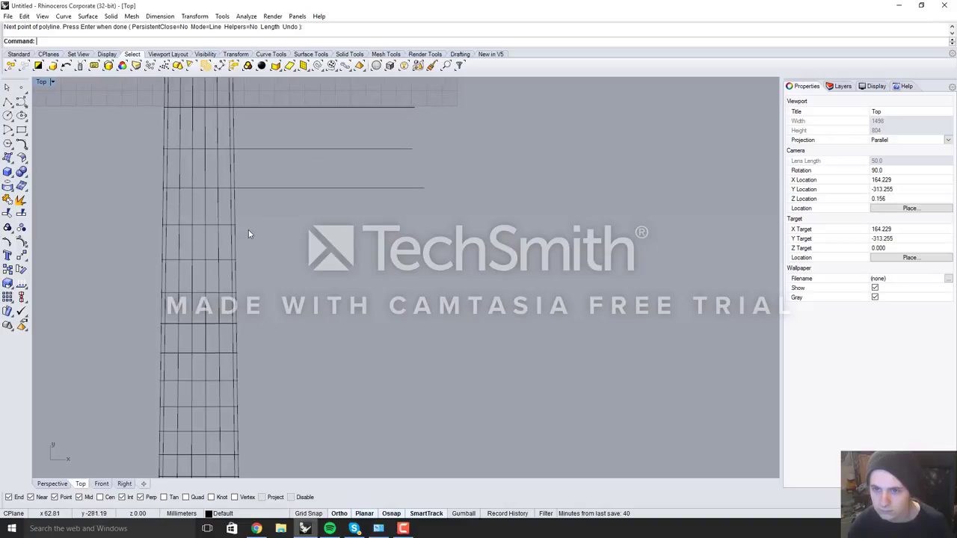
key(Return)
click(235, 225)
click(439, 225)
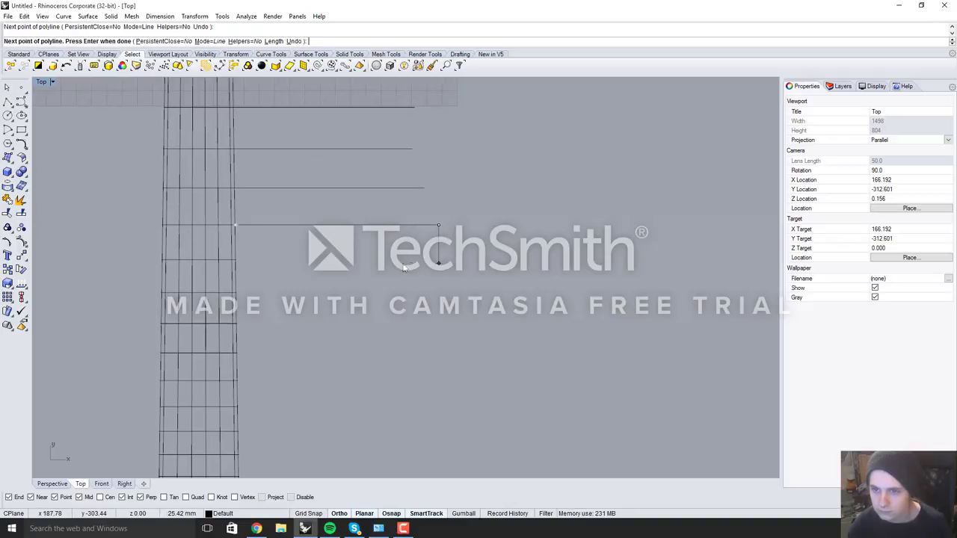
key(Return)
key(Return)
click(232, 258)
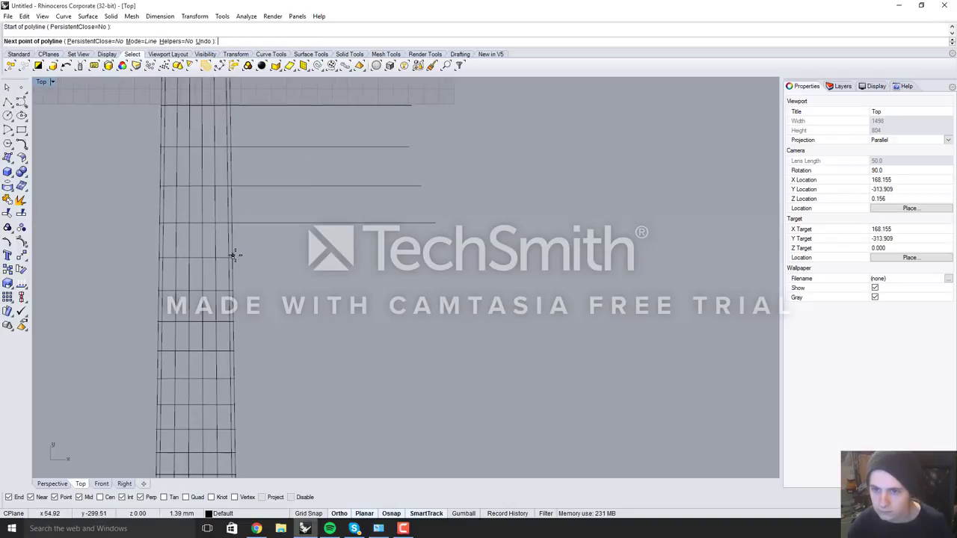
click(435, 254)
key(Return)
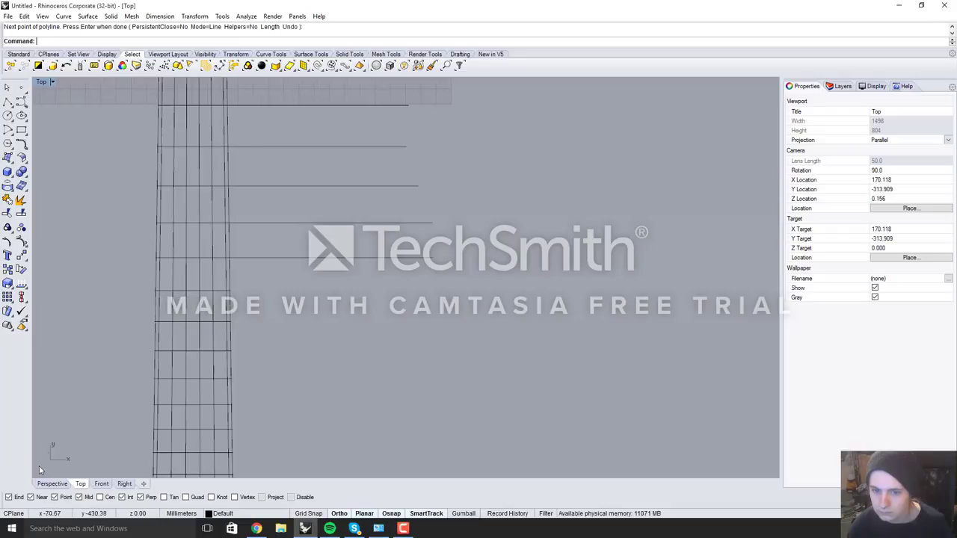
- Draw horizontal polylines outward from the right ends of the eleventh and twelfth frets
key(Return)
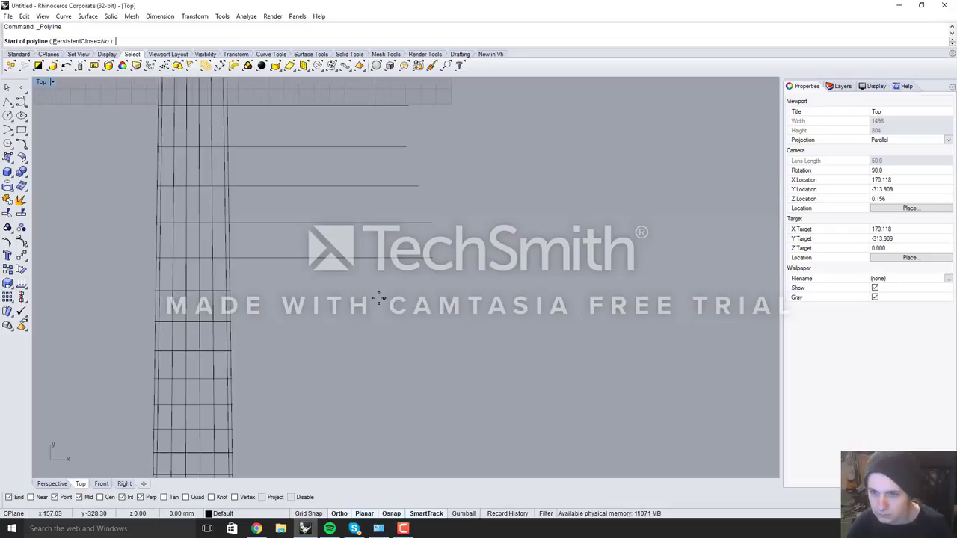
click(230, 291)
click(464, 288)
key(Return)
key(Return)
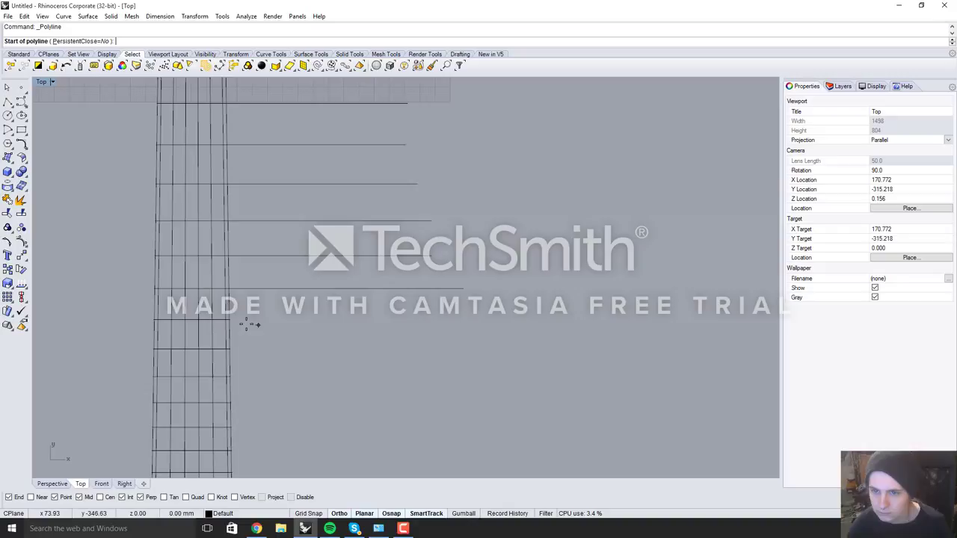
click(230, 320)
click(469, 321)
key(Return)
- Draw horizontal polylines outward from the right ends of the thirteenth and fourteenth frets
key(Return)
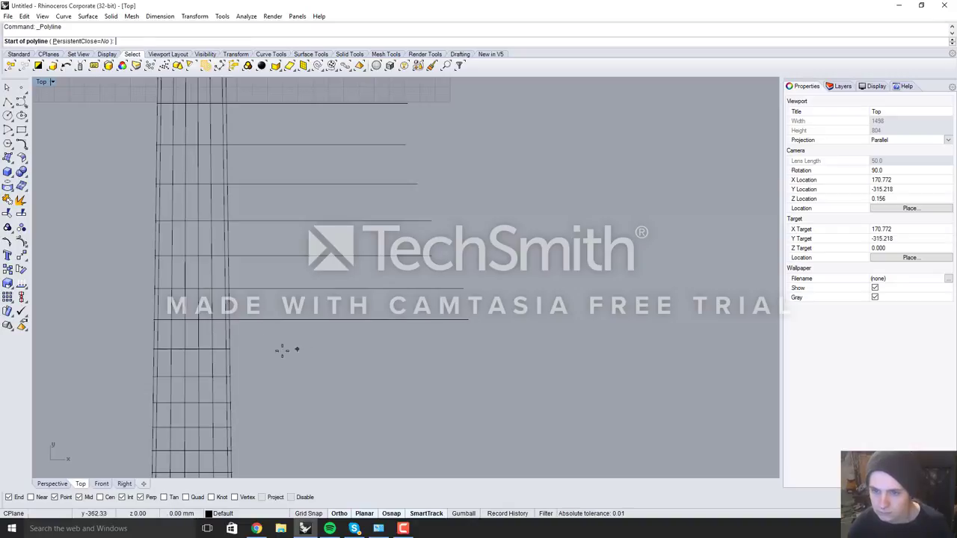
click(231, 348)
click(445, 349)
key(Return)
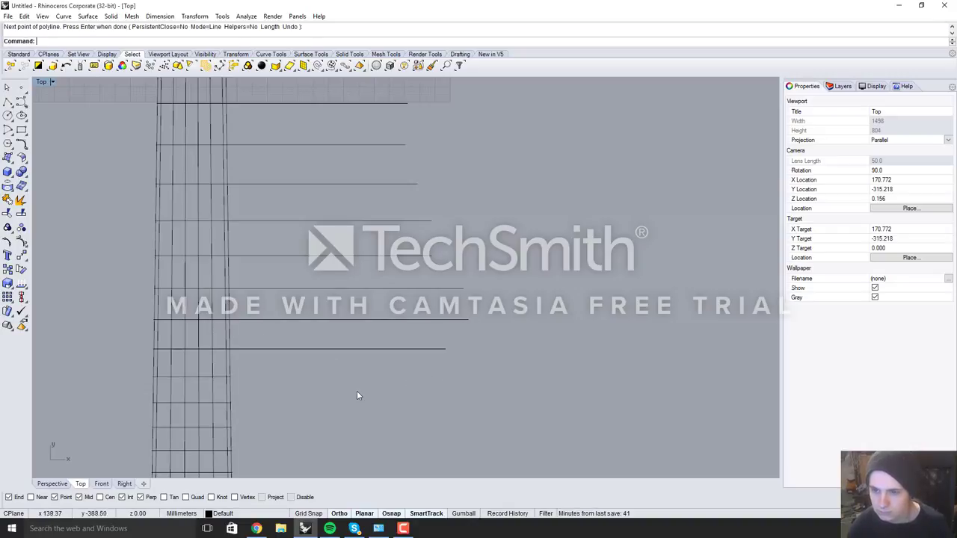
key(Return)
click(229, 376)
click(419, 385)
key(Return)
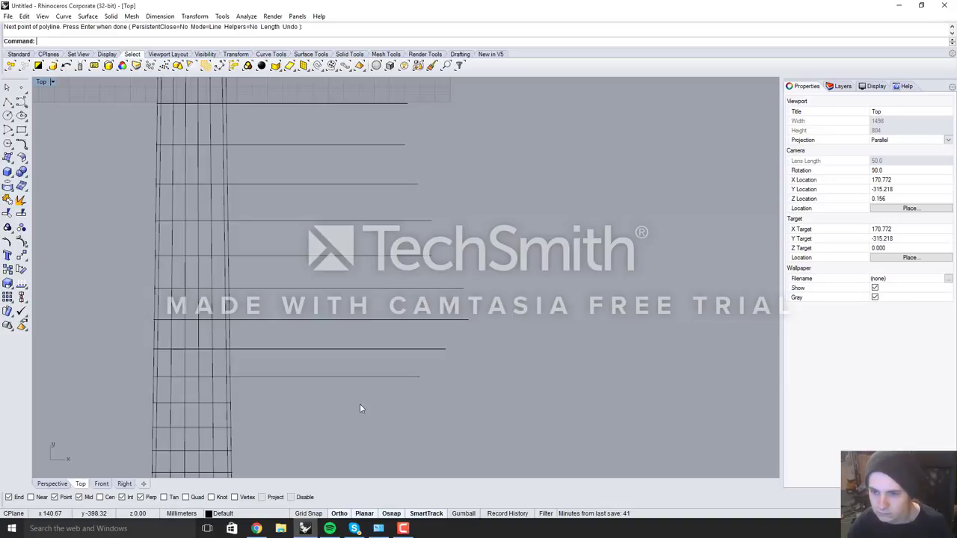
- Draw horizontal polylines outward from the right ends of the fifteenth and sixteenth frets
key(Return)
scroll(319, 216, down, 8)
scroll(298, 280, up, 8)
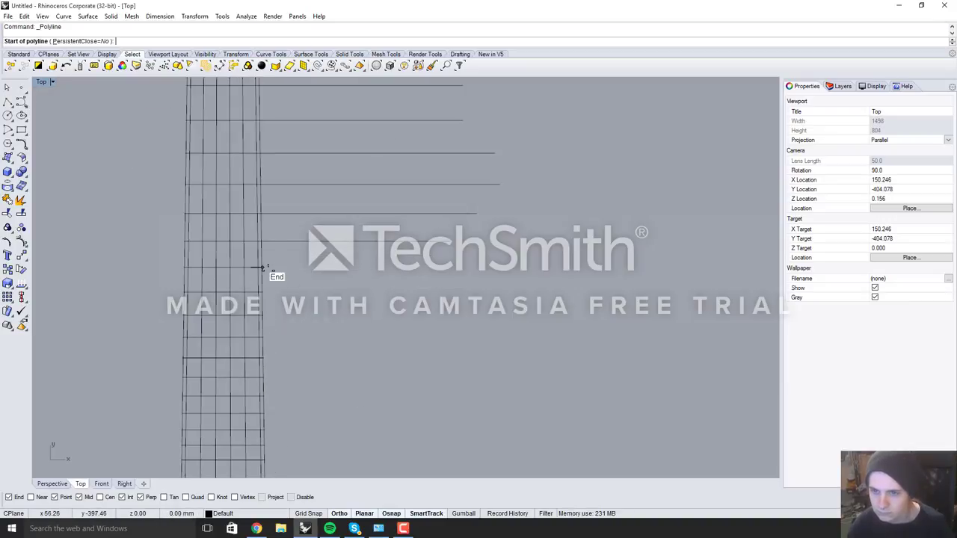
click(262, 267)
click(421, 278)
key(Return)
key(Return)
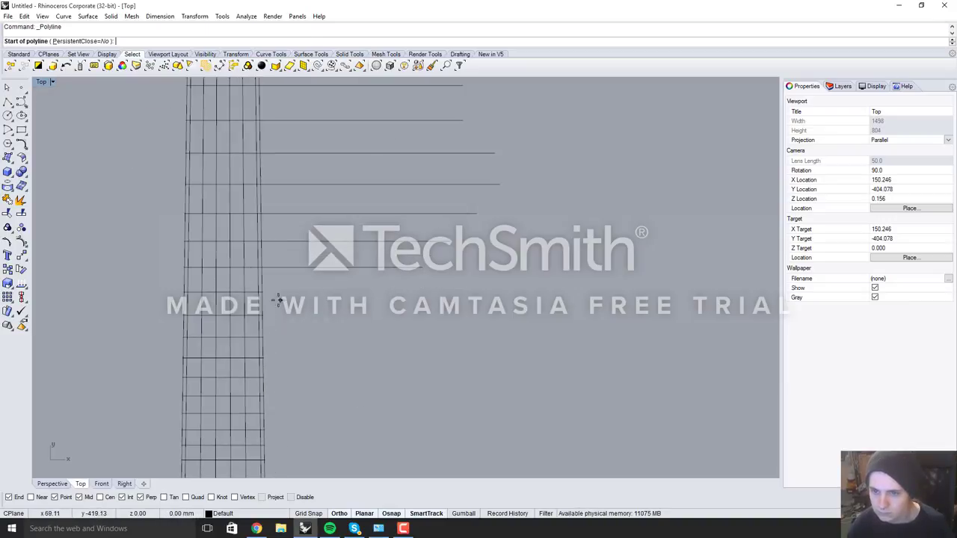
click(264, 293)
click(445, 301)
key(Return)
- Draw horizontal polylines outward from the right ends of the seventeenth and eighteenth frets
key(Return)
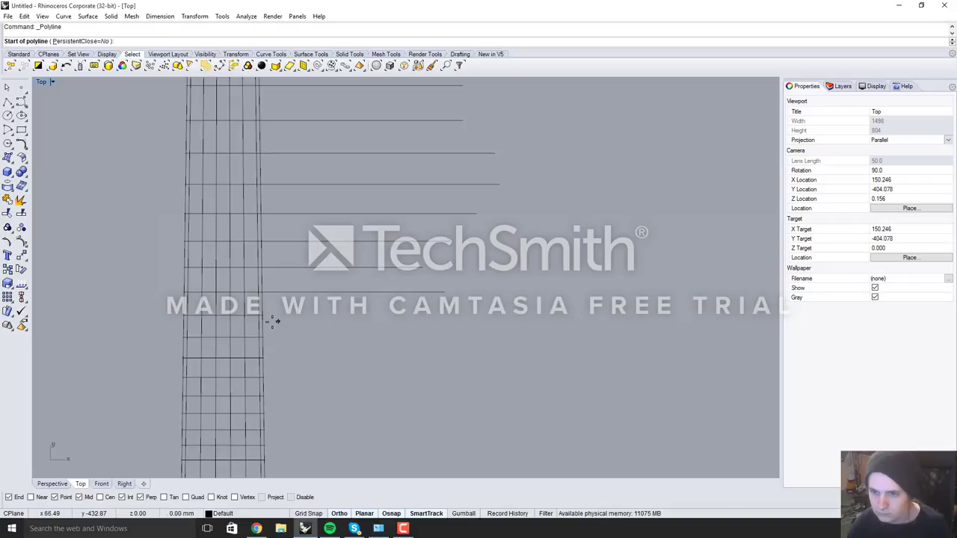
click(267, 317)
key(Return)
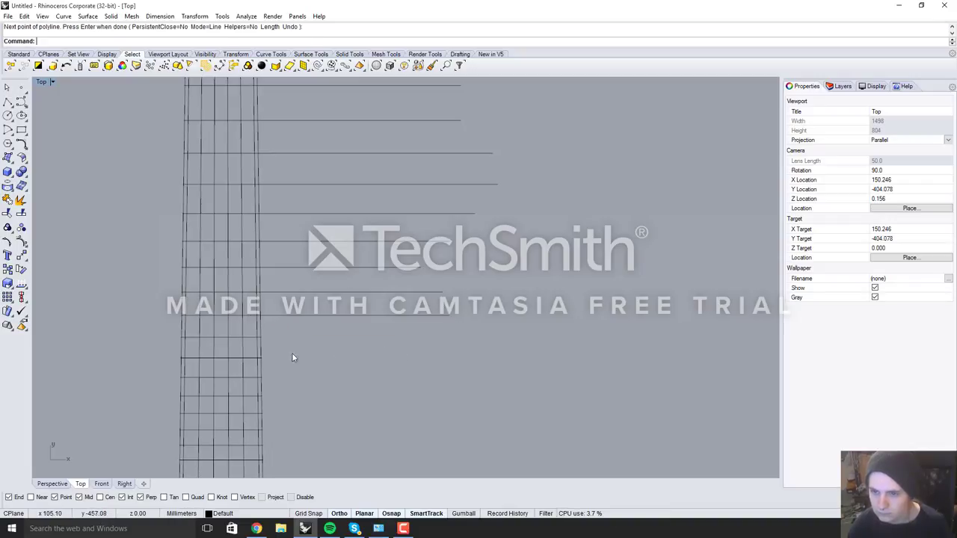
click(468, 337)
key(Return)
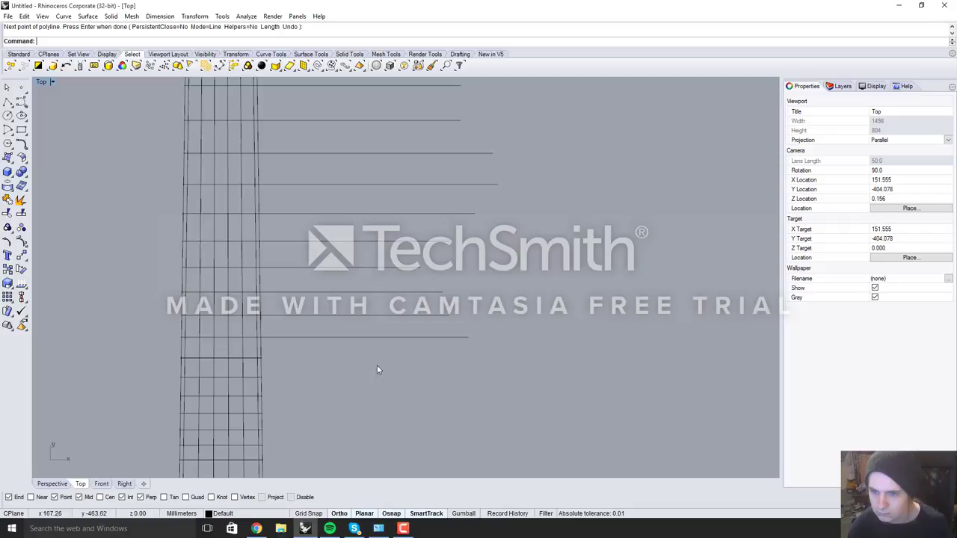
- Draw horizontal polylines outward from the right ends of the nineteenth and twentieth frets
key(Return)
click(263, 357)
click(428, 358)
key(Return)
key(Return)
click(263, 377)
click(443, 378)
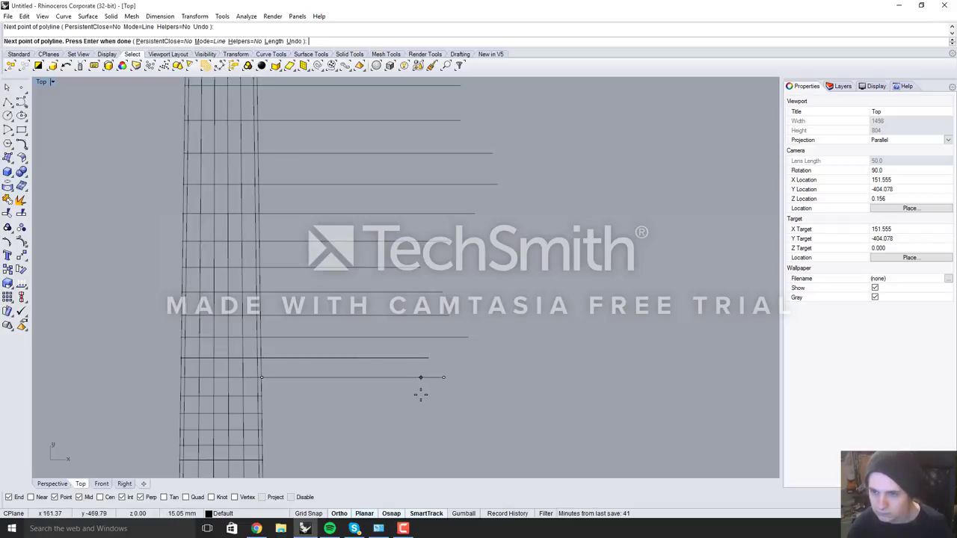
key(Return)
- Draw horizontal polylines outward from the right ends of the twenty-first, twenty-second and twenty-third frets
key(Return)
click(264, 396)
click(472, 396)
key(Return)
key(Return)
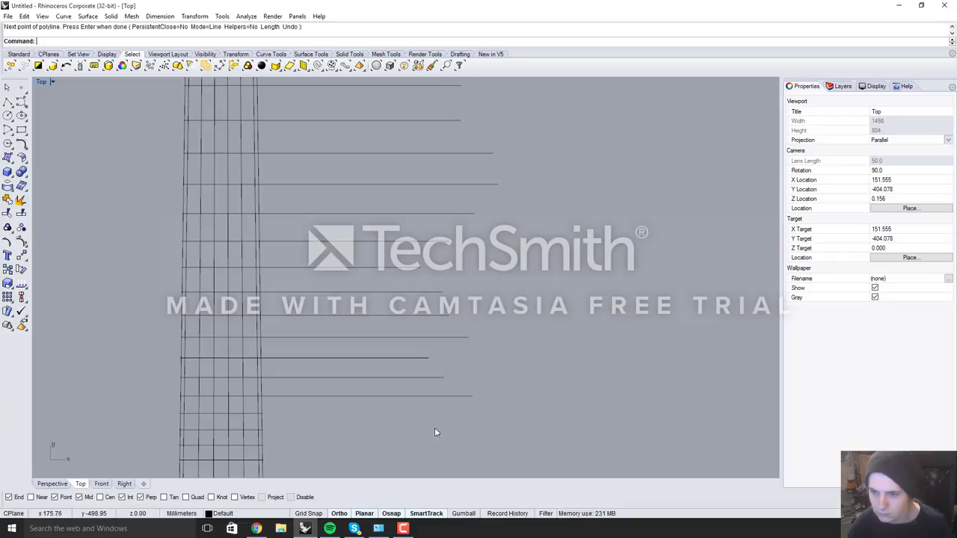
click(263, 414)
click(460, 414)
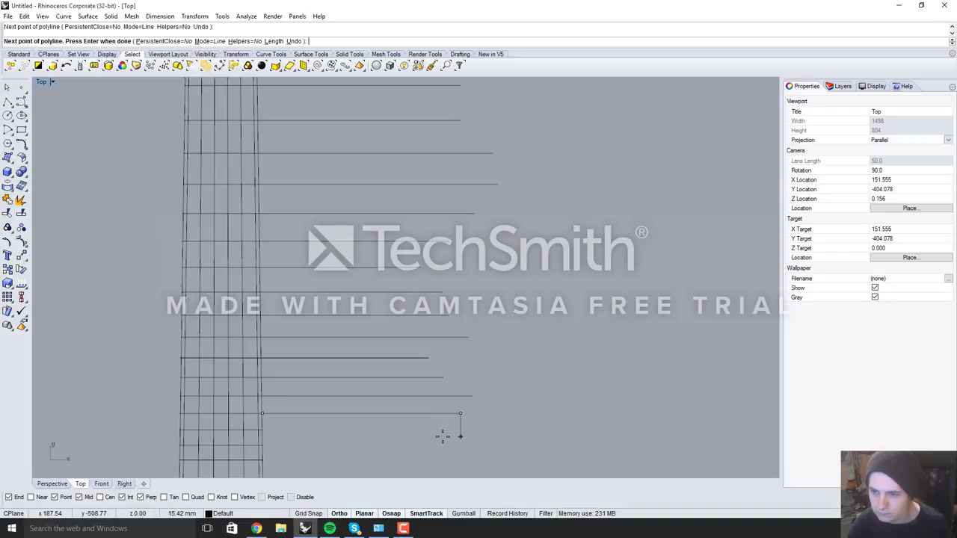
key(Return)
key(Return)
click(264, 430)
click(452, 428)
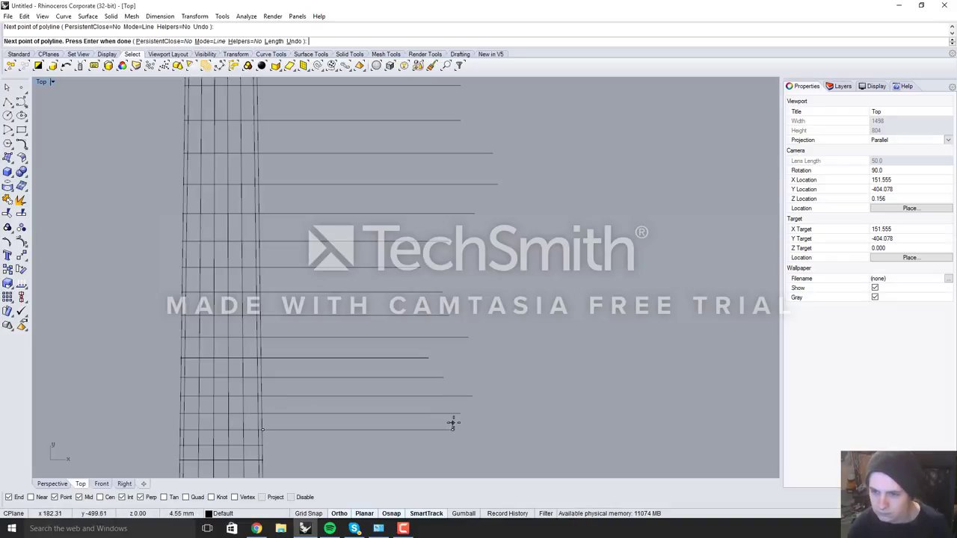
key(Return)
- Draw horizontal polylines outward from the right ends of the last two frets nearest the bridge
scroll(410, 119, down, 4)
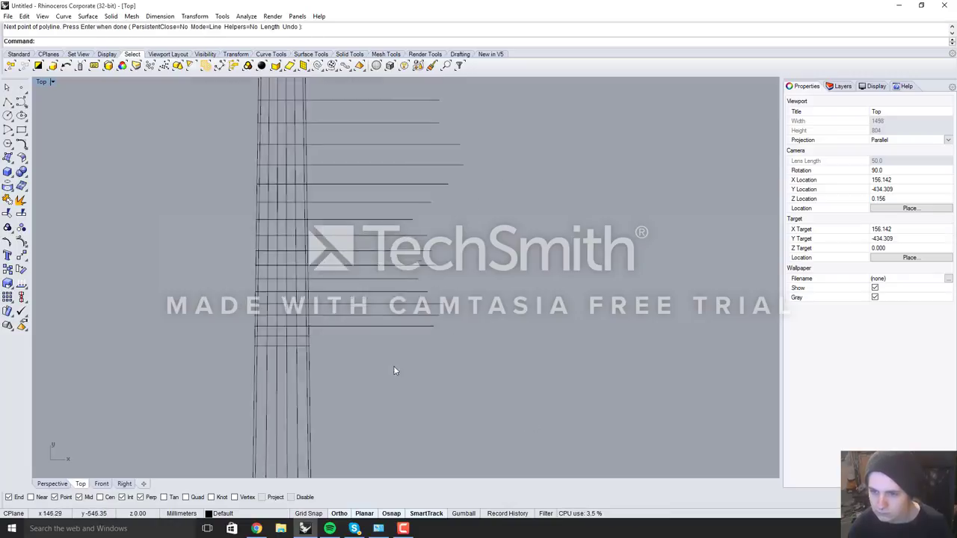
scroll(396, 366, up, 4)
key(Return)
click(265, 320)
click(480, 320)
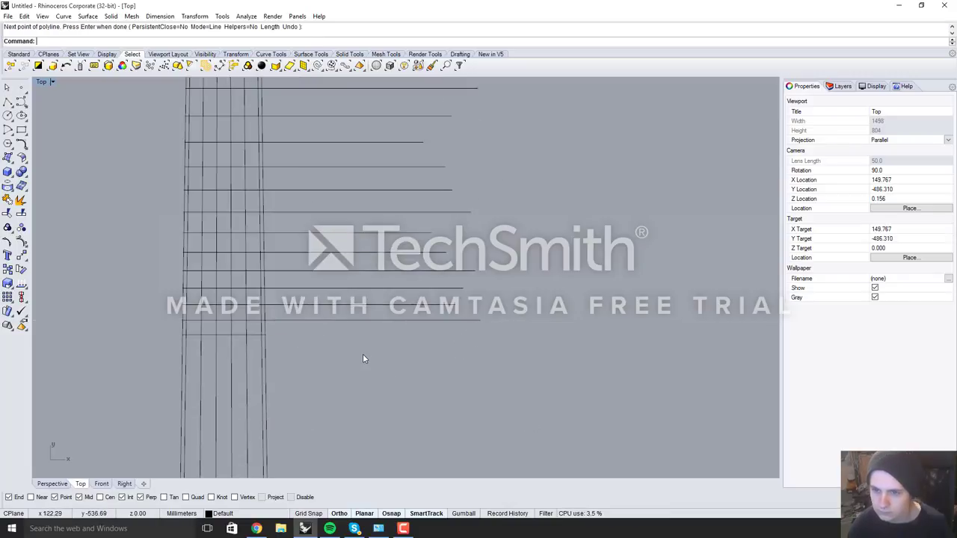
key(Return)
key(Return)
click(266, 335)
click(487, 335)
key(Return)
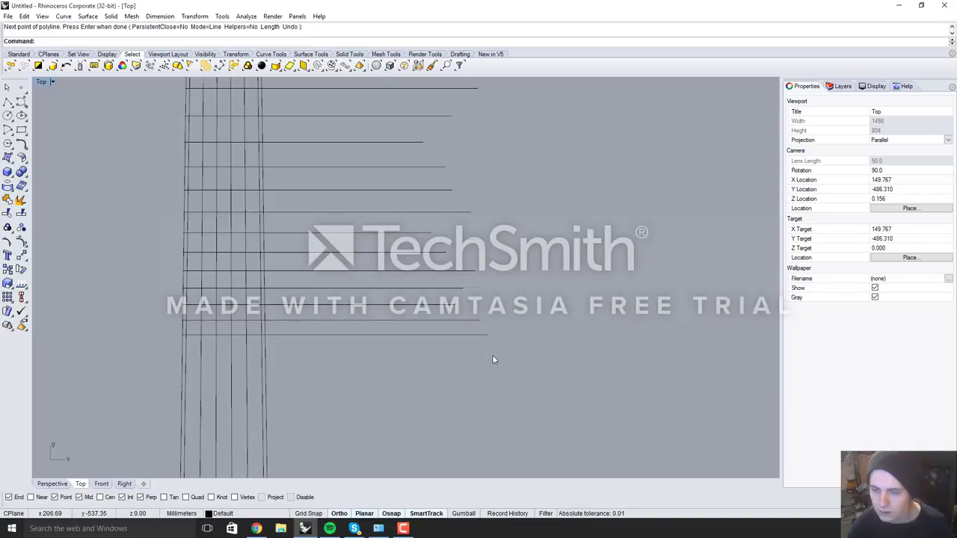
- Delete all the imported fretboard curves, keeping only the horizontal lines drawn from the nut and frets
scroll(493, 355, down, 6)
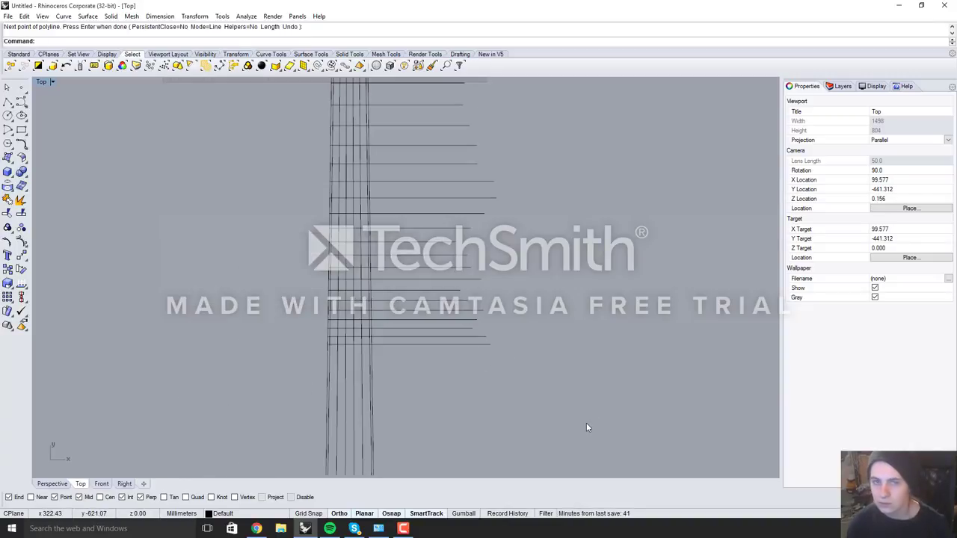
scroll(449, 404, down, 3)
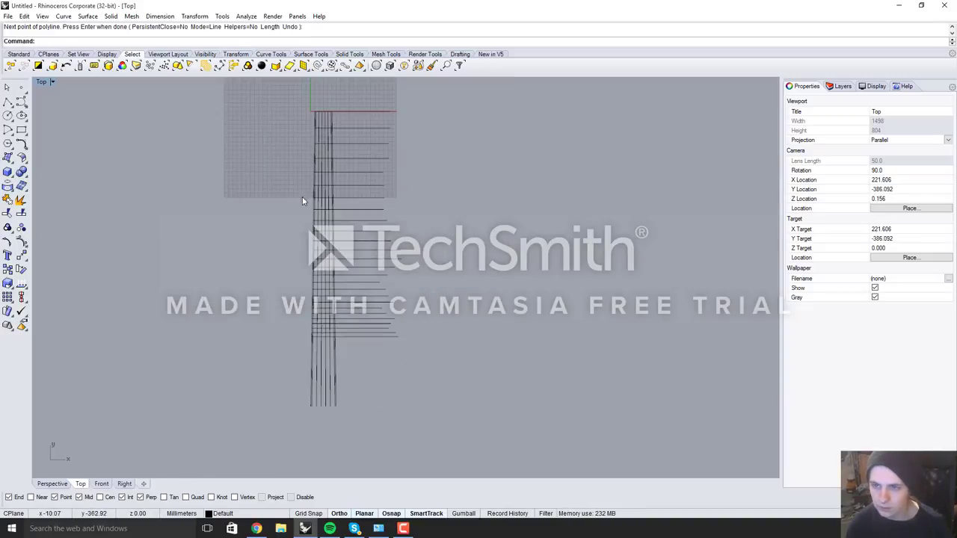
key(Escape)
drag(315, 193, 343, 425)
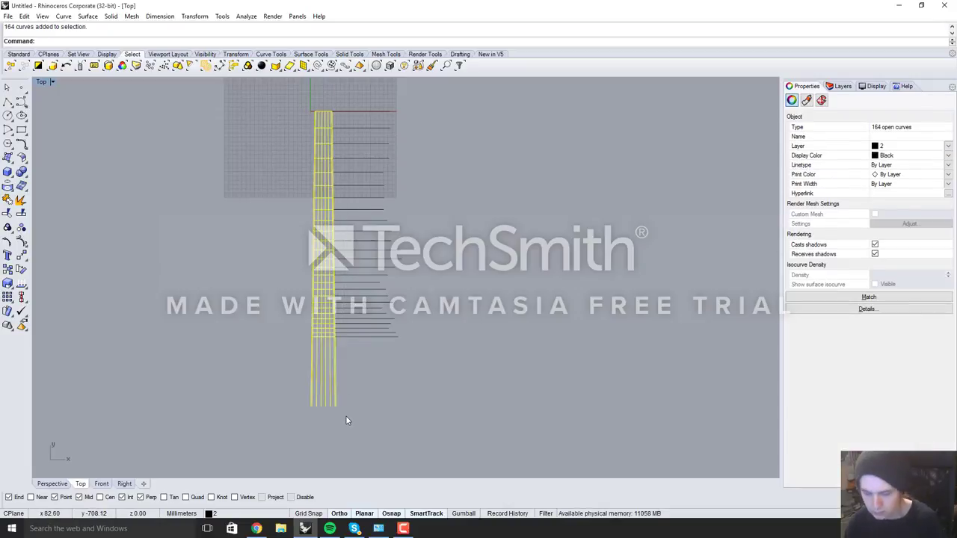
key(Delete)
scroll(206, 341, down, 5)
scroll(309, 293, up, 5)
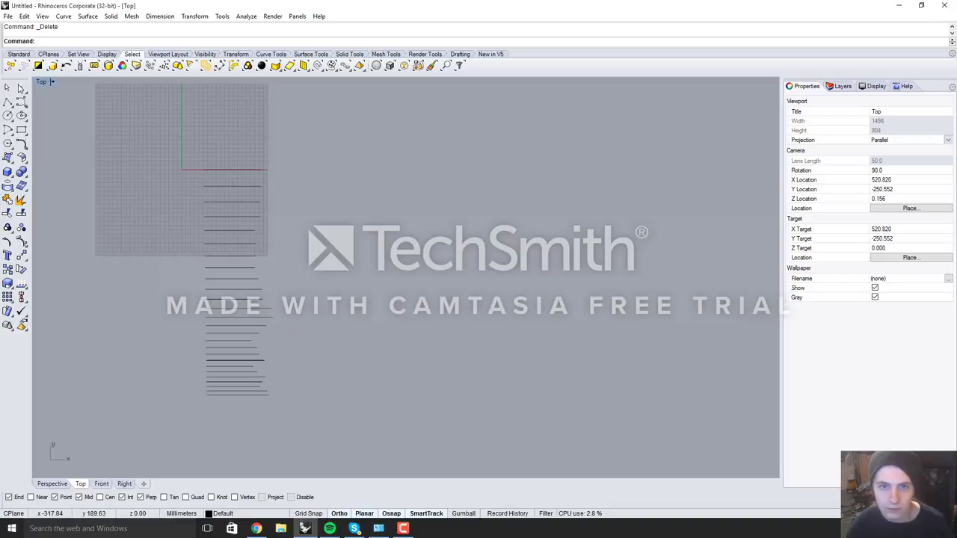
- Draw a horizontal line from its midpoint on the nut line, extending 21 mm to each side
click(12, 105)
click(51, 108)
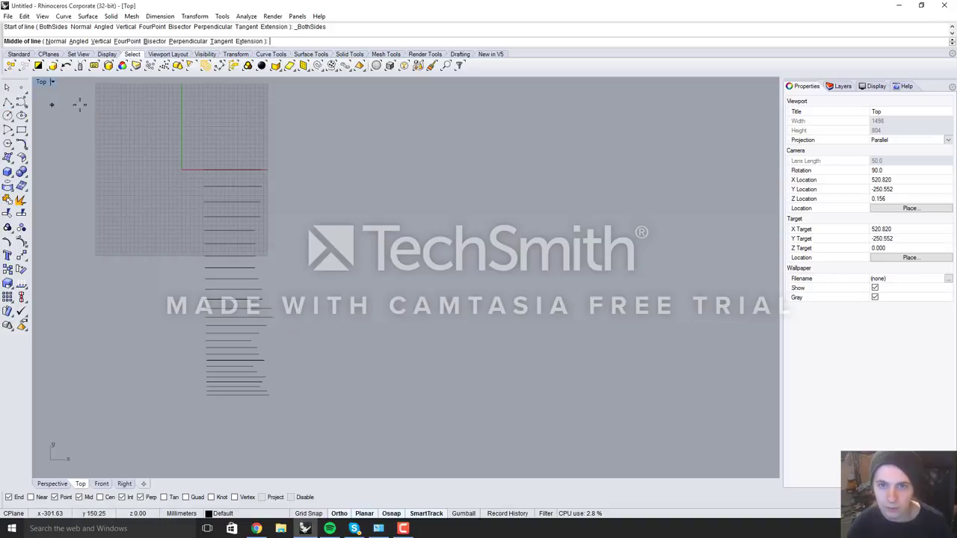
scroll(408, 171, down, 4)
scroll(257, 235, up, 4)
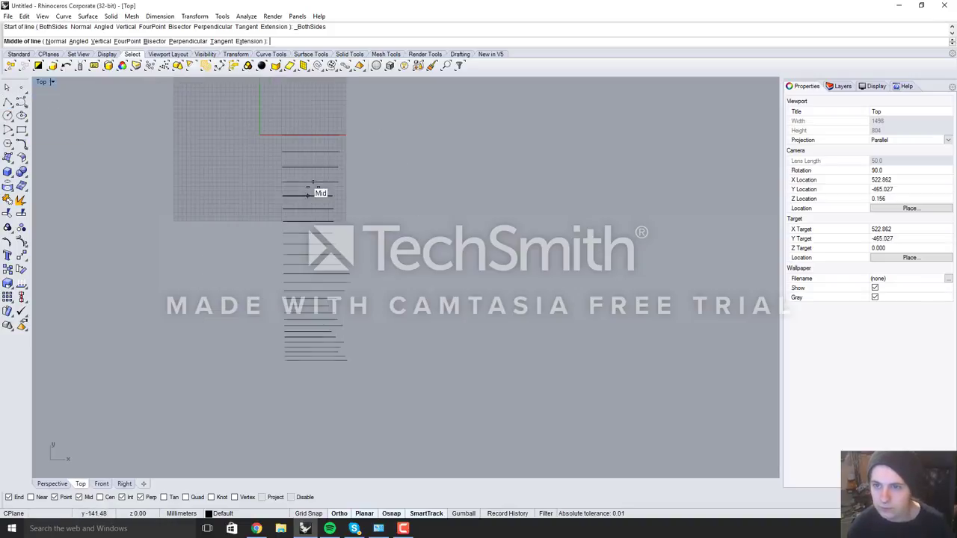
click(12, 108)
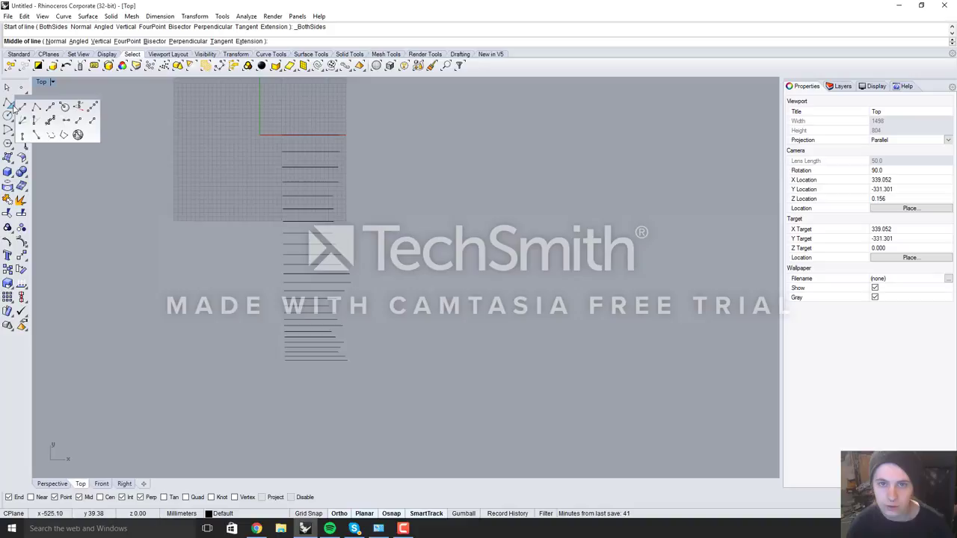
click(51, 107)
scroll(278, 166, down, 6)
scroll(292, 135, up, 20)
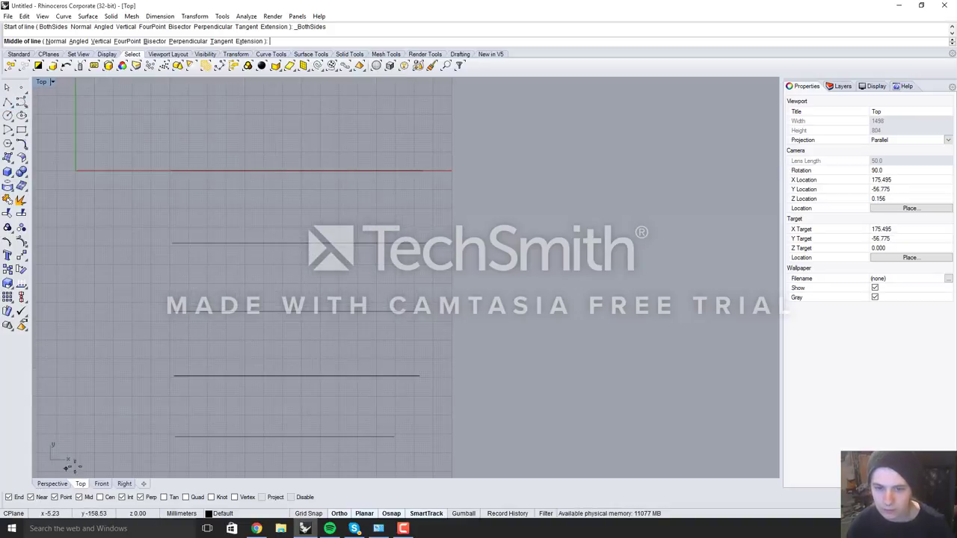
click(251, 171)
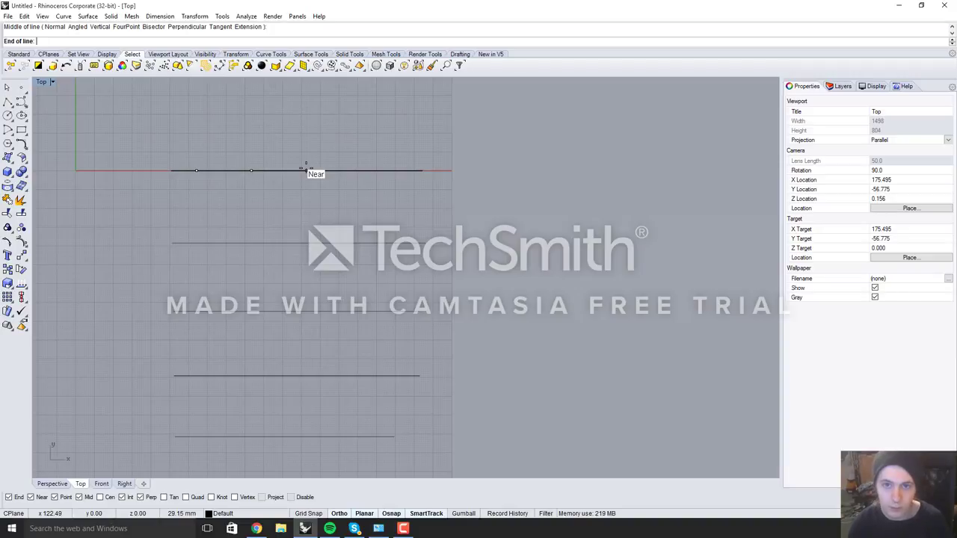
key(Return)
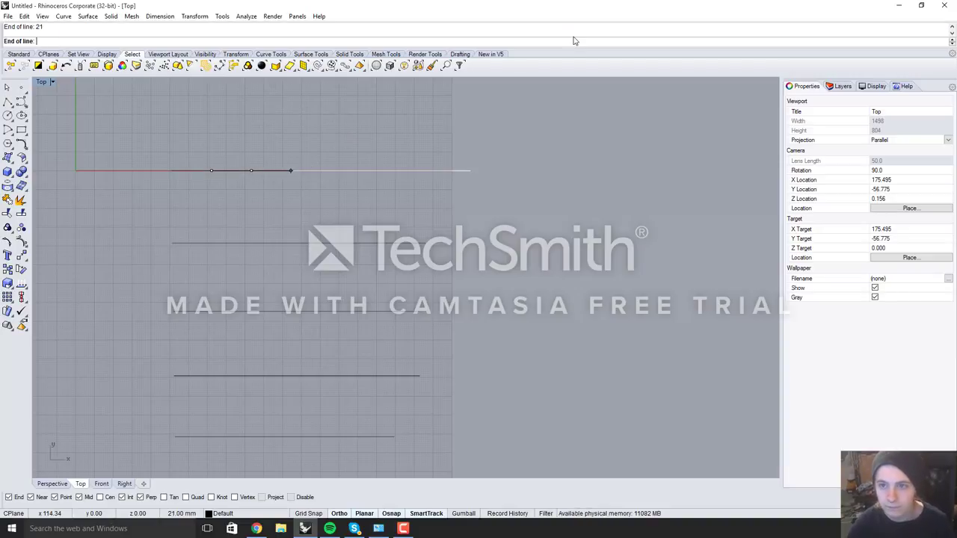
key(Return)
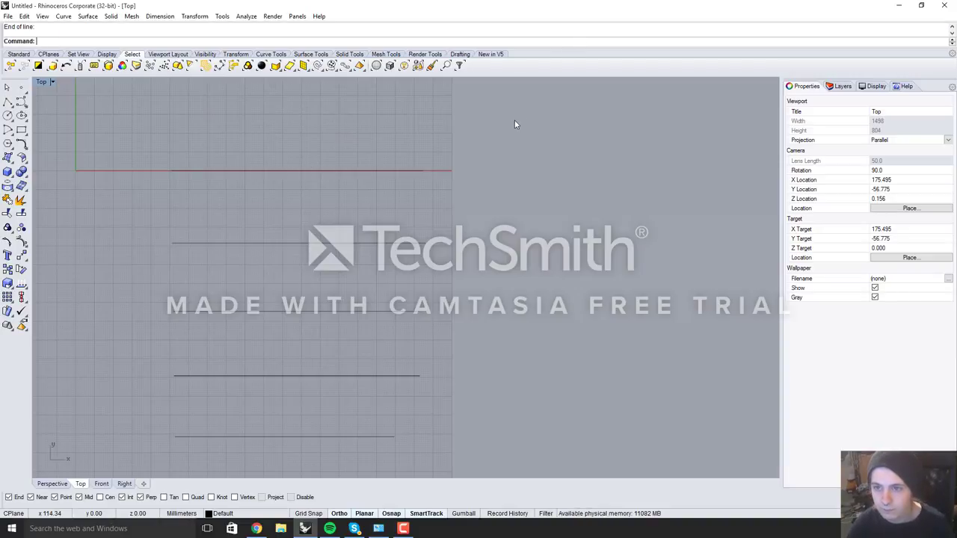
- Delete the long nut extension line, keeping the shorter centred nut line drawn over it
click(330, 170)
key(Delete)
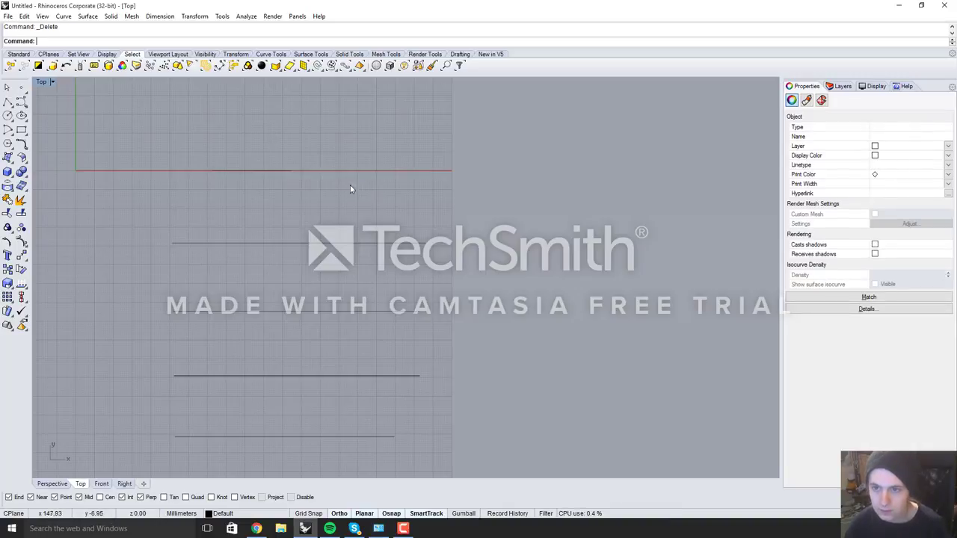
scroll(267, 158, down, 6)
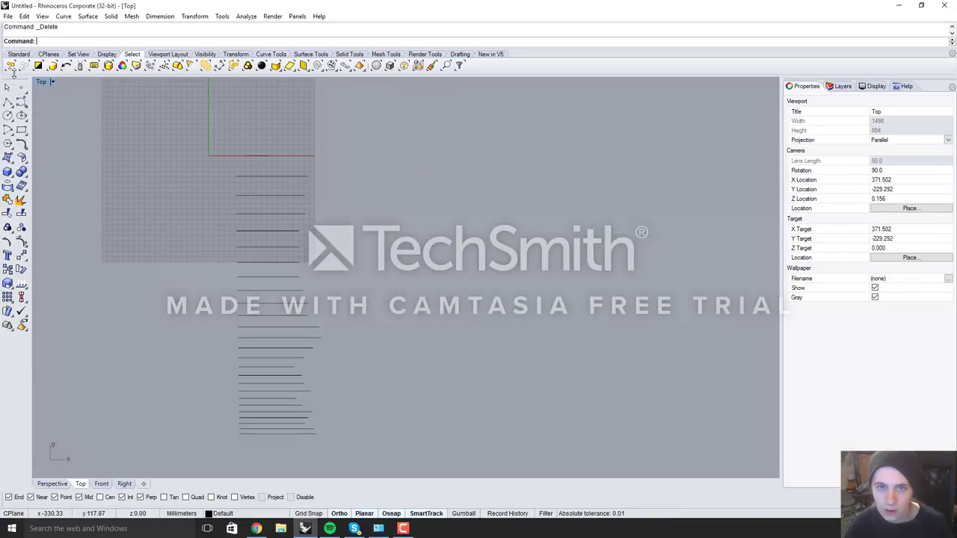
click(8, 104)
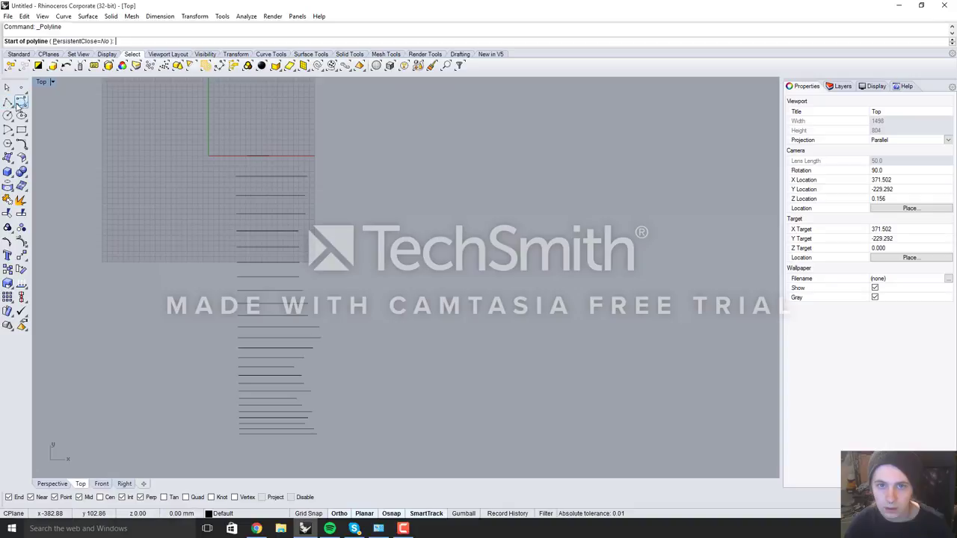
click(257, 155)
scroll(484, 434, down, 2)
right_drag(485, 433, 470, 336)
right_click(450, 273)
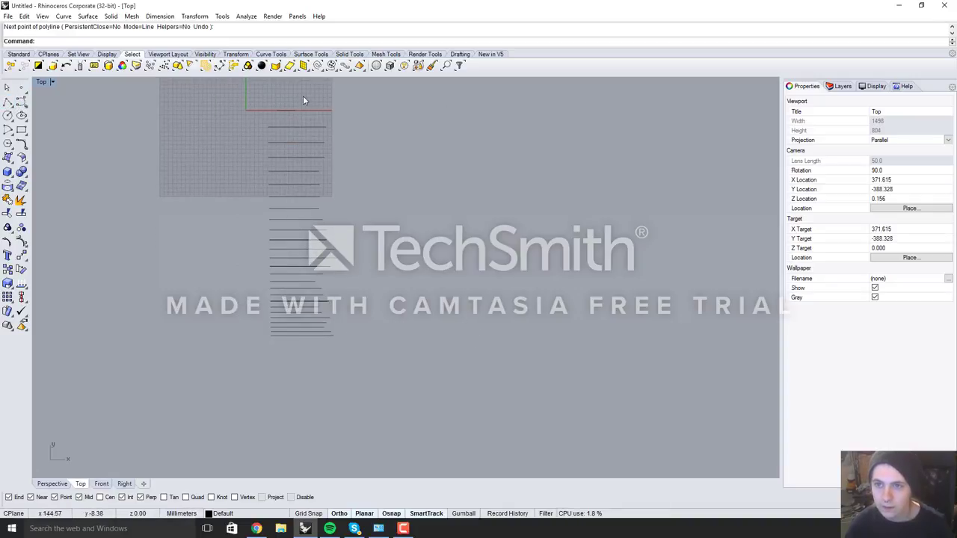
- Draw a vertical centreline polyline from the midpoint of the nut line down past the last horizontal line
scroll(303, 95, up, 12)
right_click(265, 115)
scroll(264, 160, up, 6)
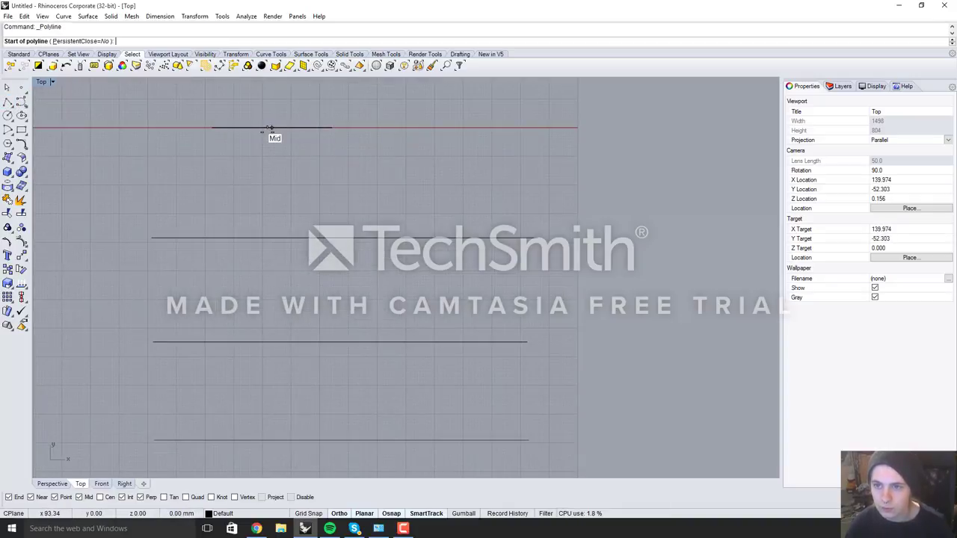
click(271, 128)
scroll(287, 98, down, 14)
scroll(285, 100, down, 2)
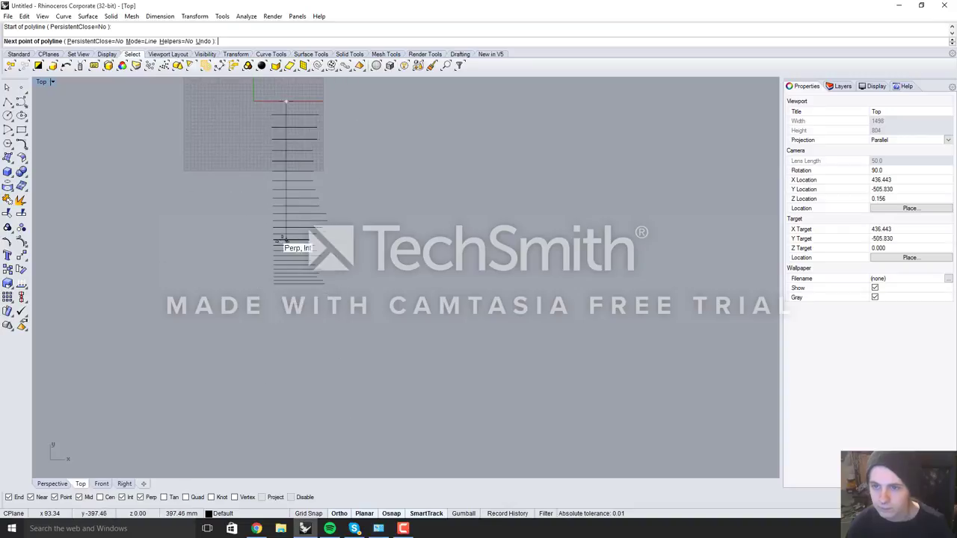
click(286, 295)
right_click(353, 286)
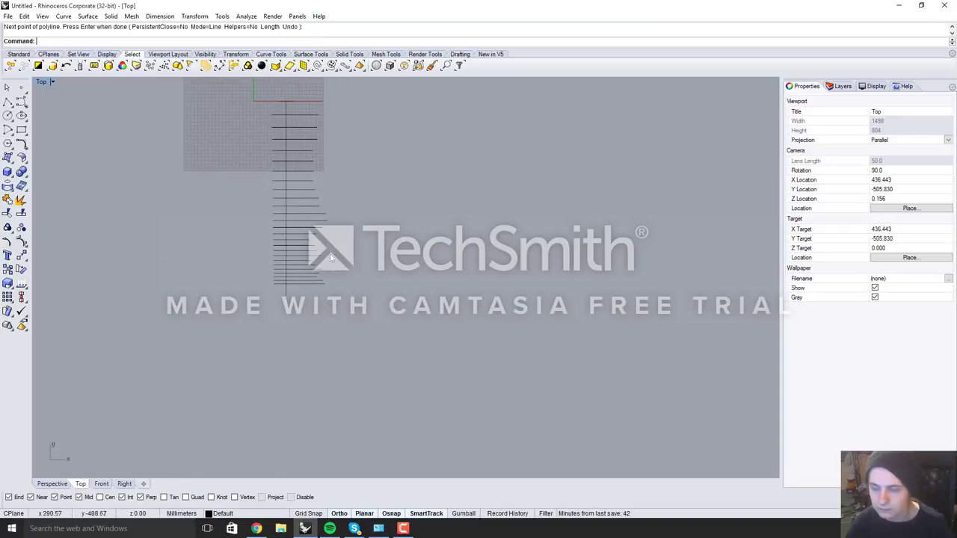
- Draw a line over the last horizontal line at the bridge end, centred on the centreline and extending 58/2 mm to each side
scroll(303, 153, up, 6)
scroll(298, 182, down, 6)
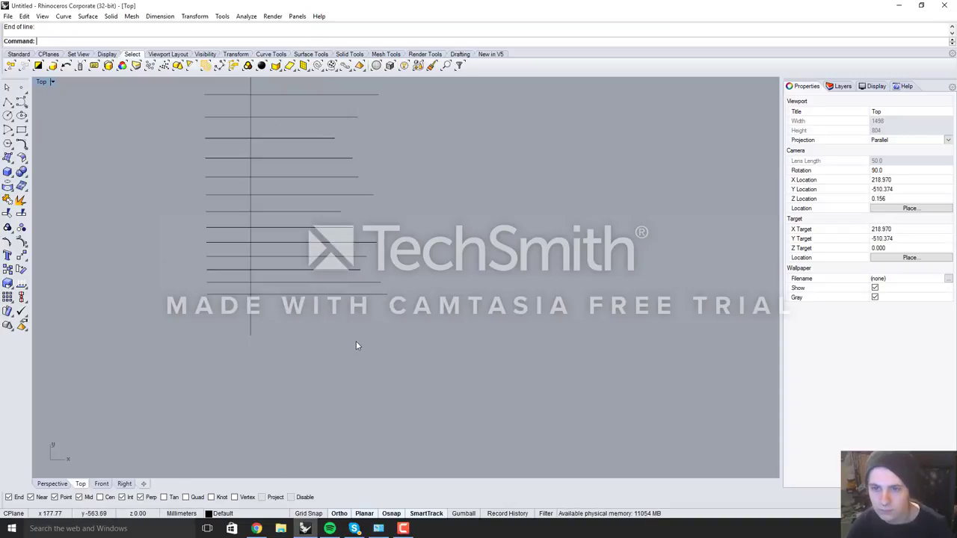
click(7, 103)
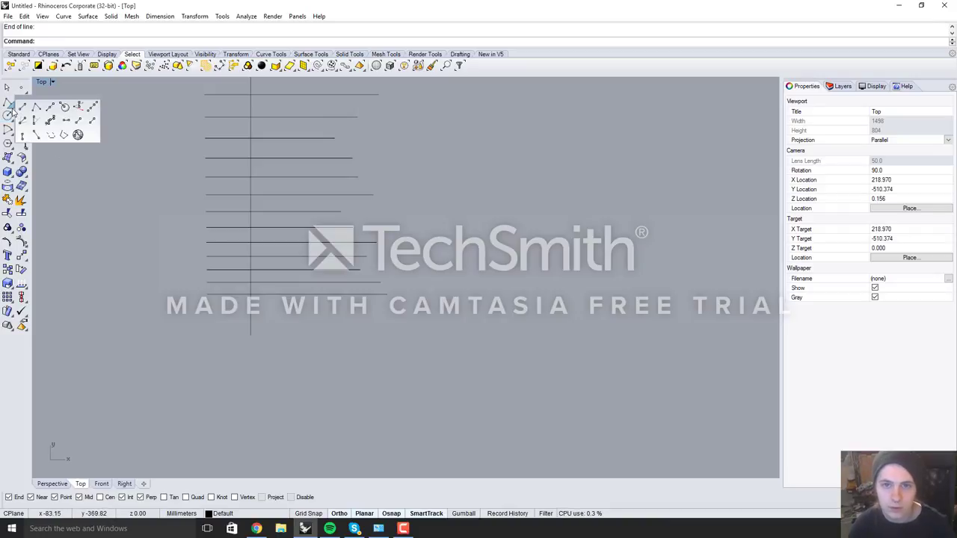
click(53, 110)
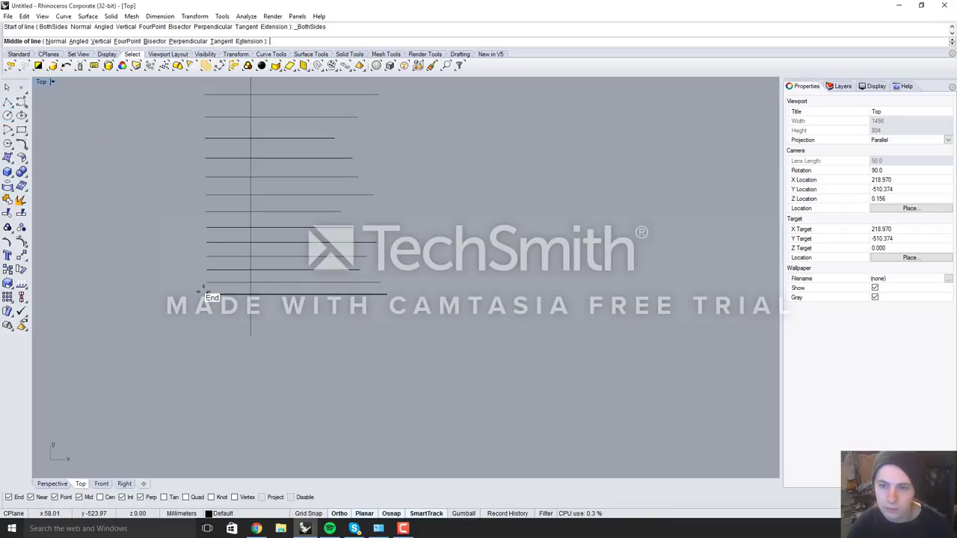
scroll(208, 289, up, 2)
click(275, 297)
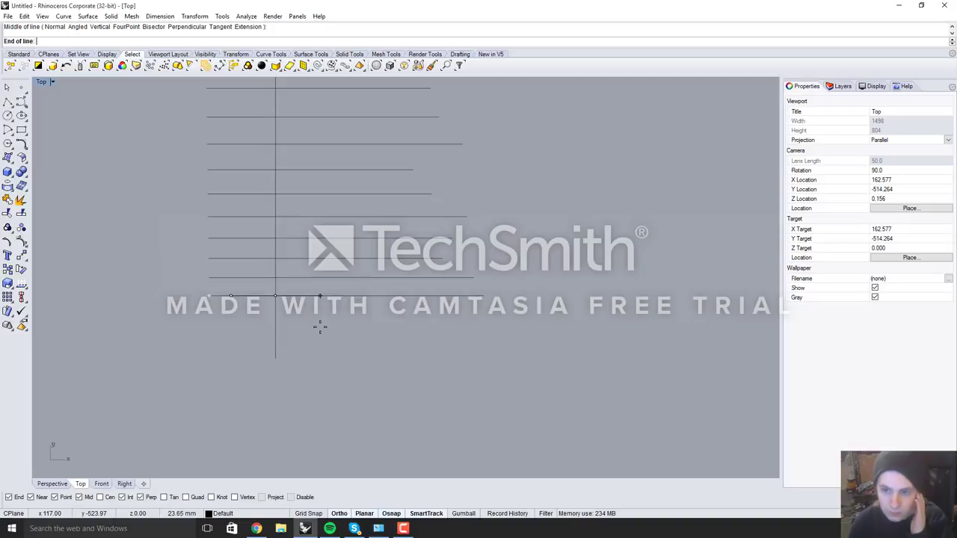
text(5)
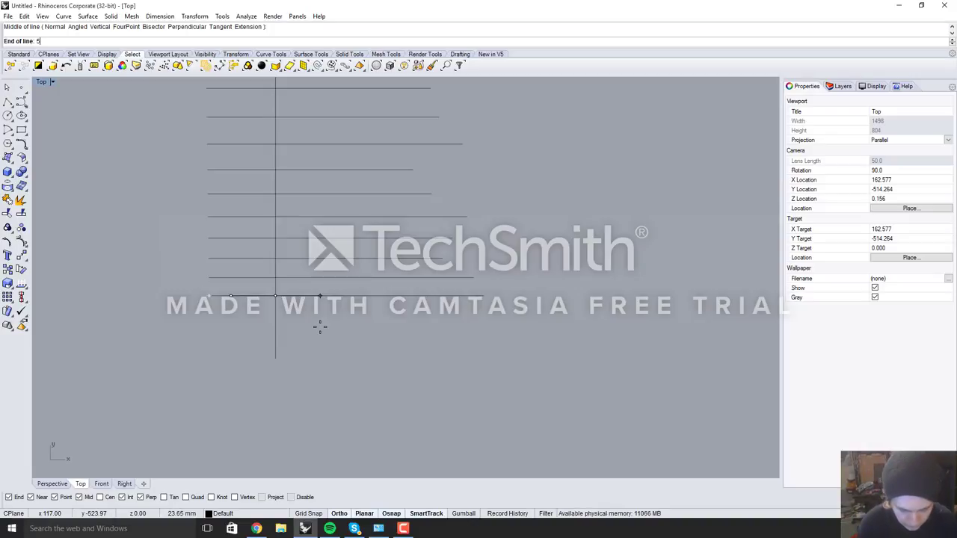
text(8/2)
key(Return)
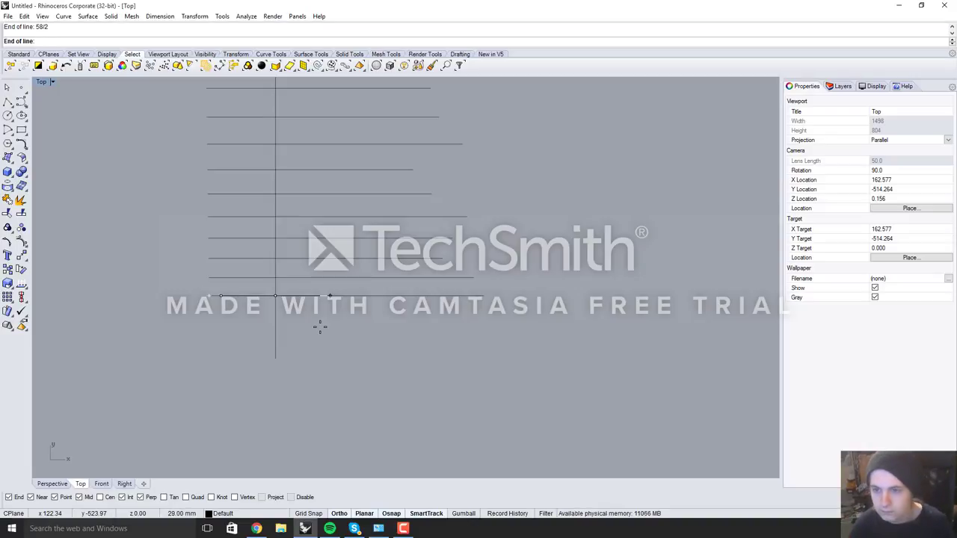
click(320, 327)
- Delete the long horizontal line at the bridge end, keeping the shorter centred line and selecting it
click(381, 297)
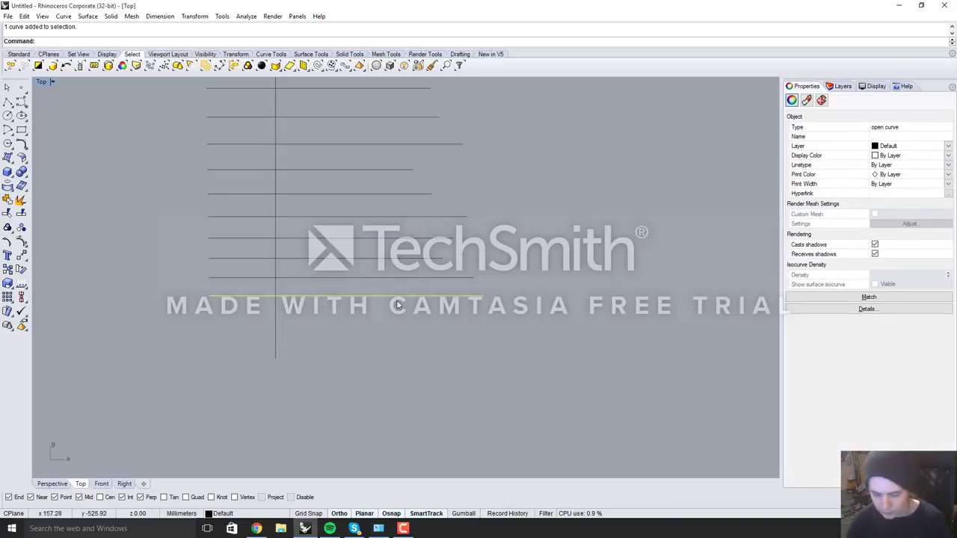
key(Delete)
click(301, 297)
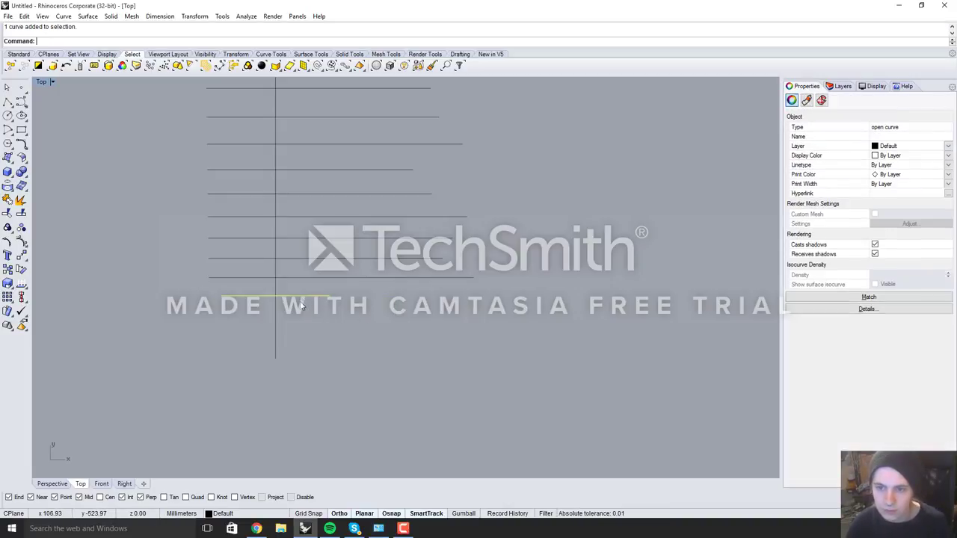
- Draw the fretboard's left edge as a polyline from the left end of the 58 mm line to the nut line's left end
click(8, 102)
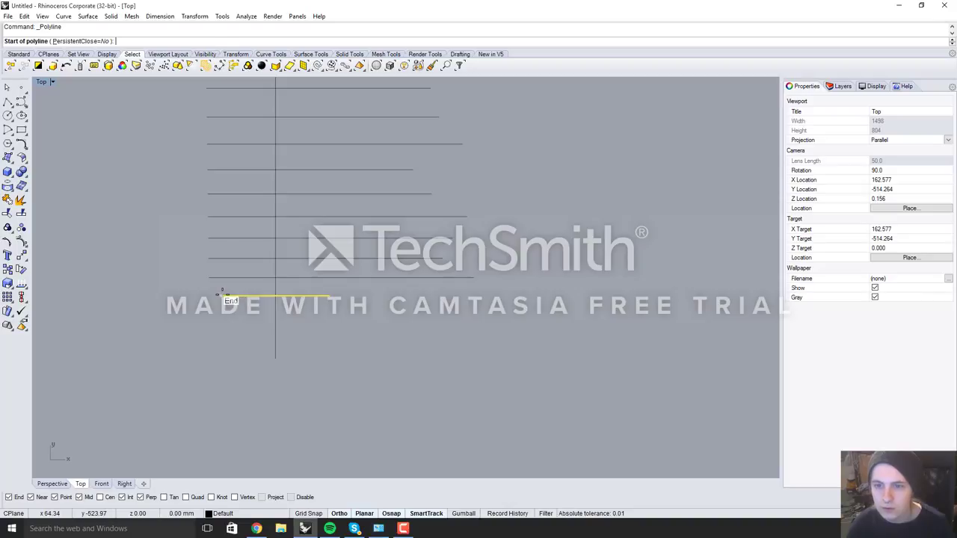
click(223, 296)
scroll(262, 359, down, 17)
scroll(260, 183, up, 6)
scroll(269, 179, up, 14)
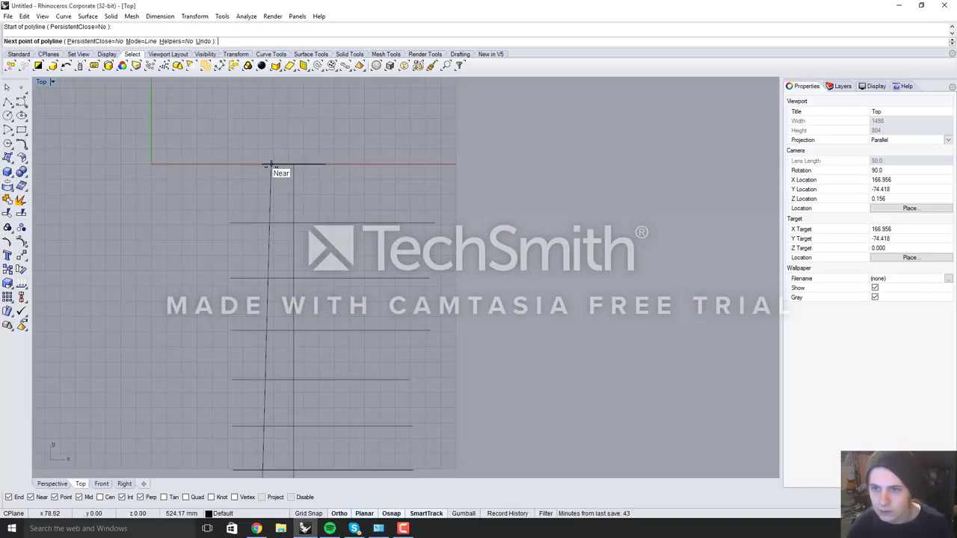
click(252, 162)
right_click(449, 154)
- Draw the fretboard's right edge as a polyline from the nut line's right end to the right end of the 58 mm line
right_click(419, 158)
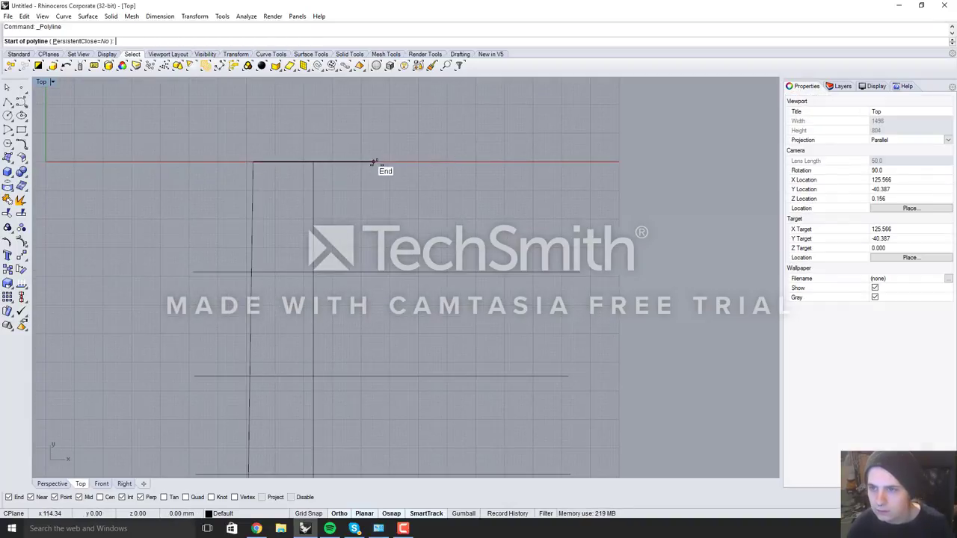
click(374, 162)
scroll(334, 137, down, 5)
scroll(344, 411, up, 3)
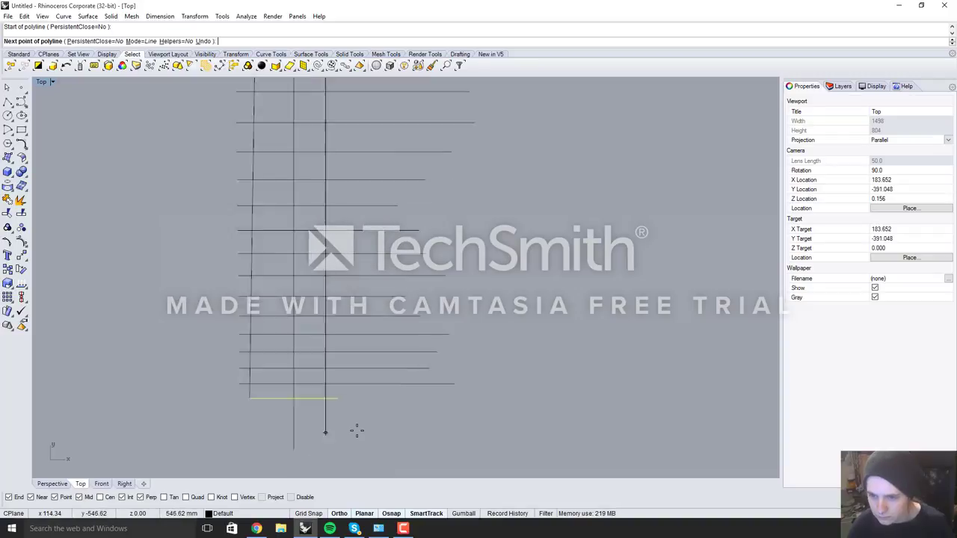
click(334, 390)
right_click(470, 391)
click(334, 390)
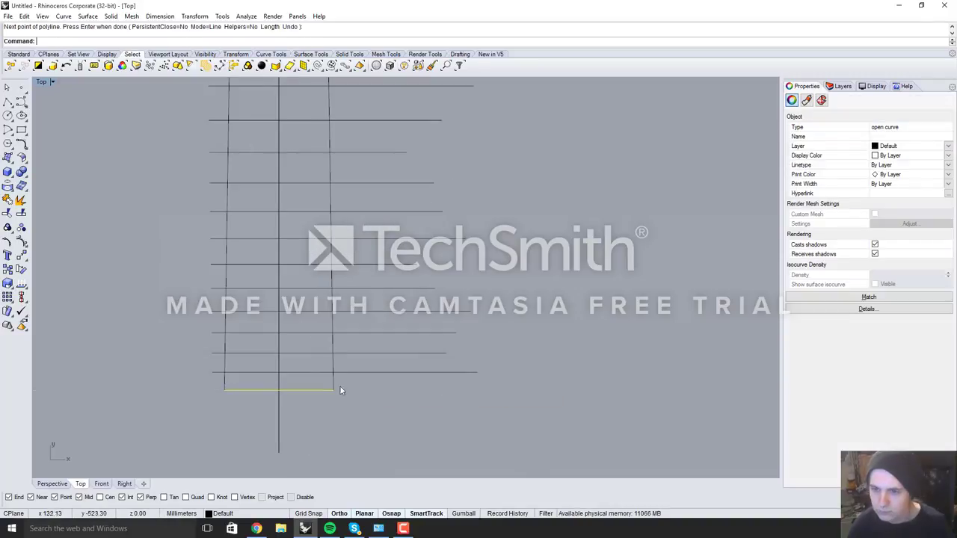
scroll(269, 374, down, 9)
click(388, 396)
- Split all the horizontal fret lines between the nut and the end line, using both fretboard edges as cutting objects
scroll(336, 398, down, 7)
scroll(374, 256, up, 2)
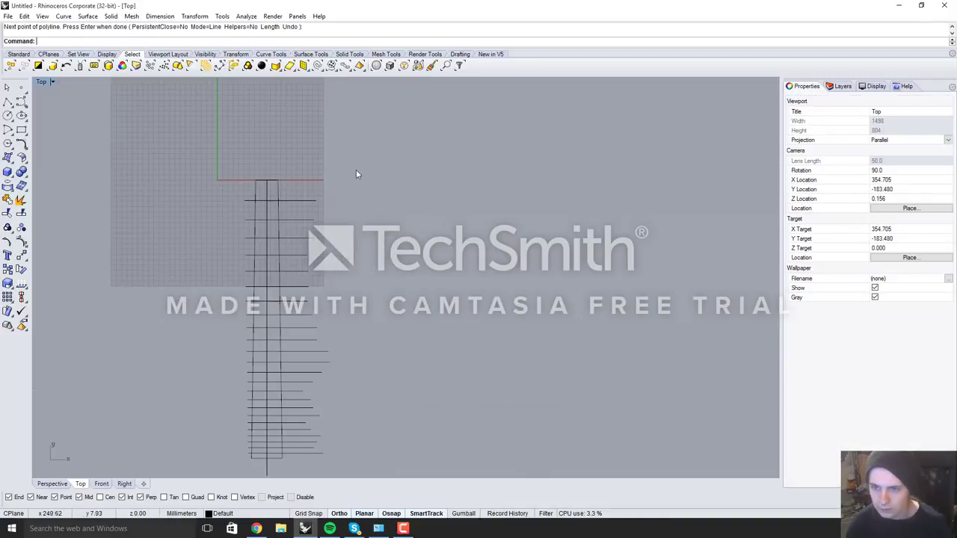
scroll(357, 175, down, 2)
scroll(327, 192, up, 2)
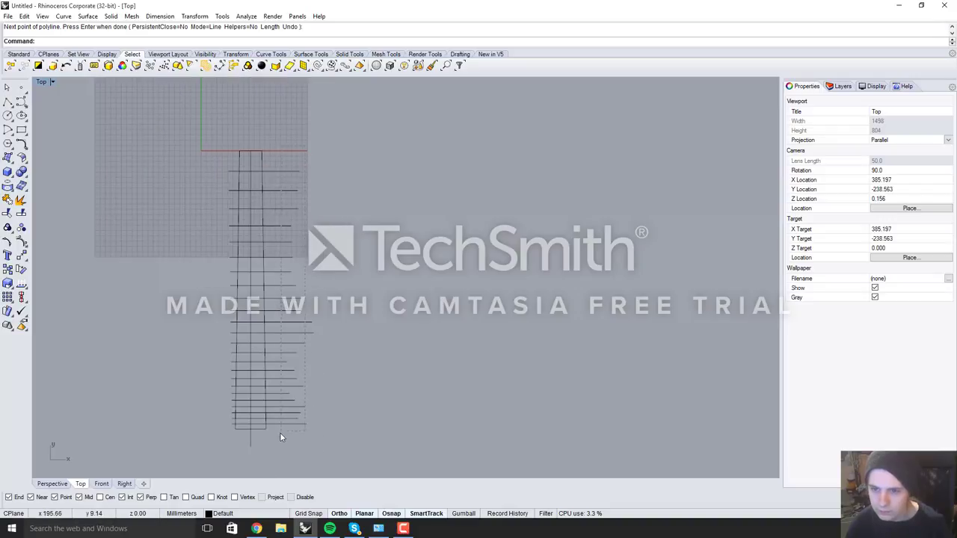
drag(276, 443, 274, 443)
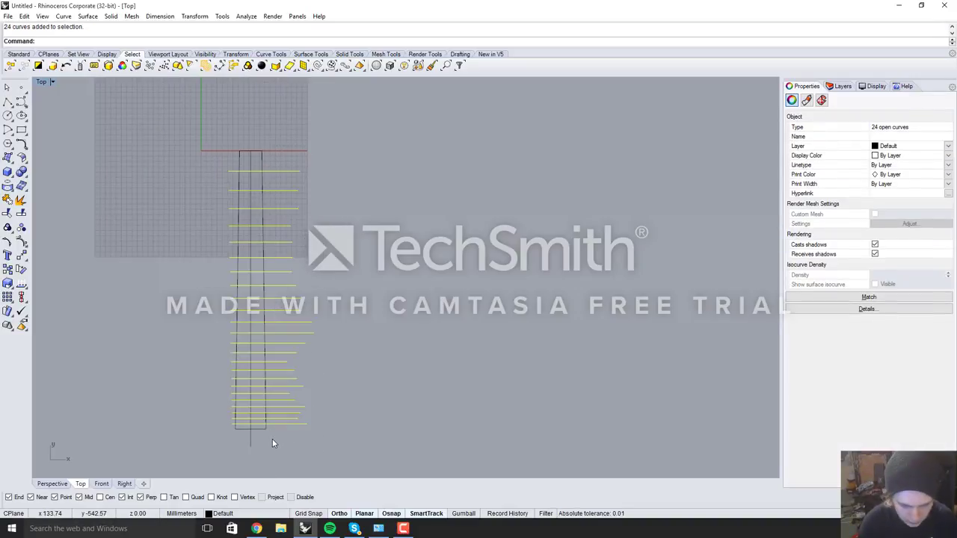
key(Return)
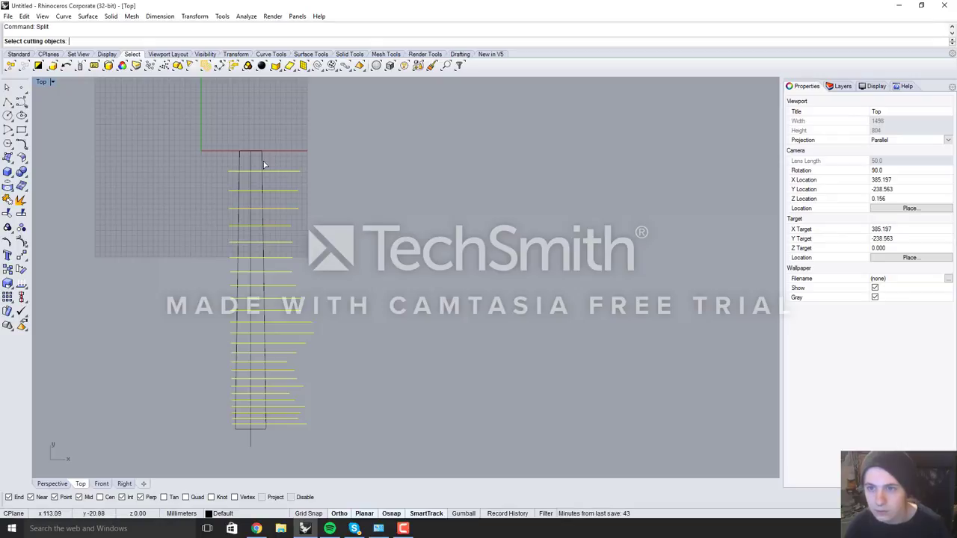
click(263, 161)
click(239, 165)
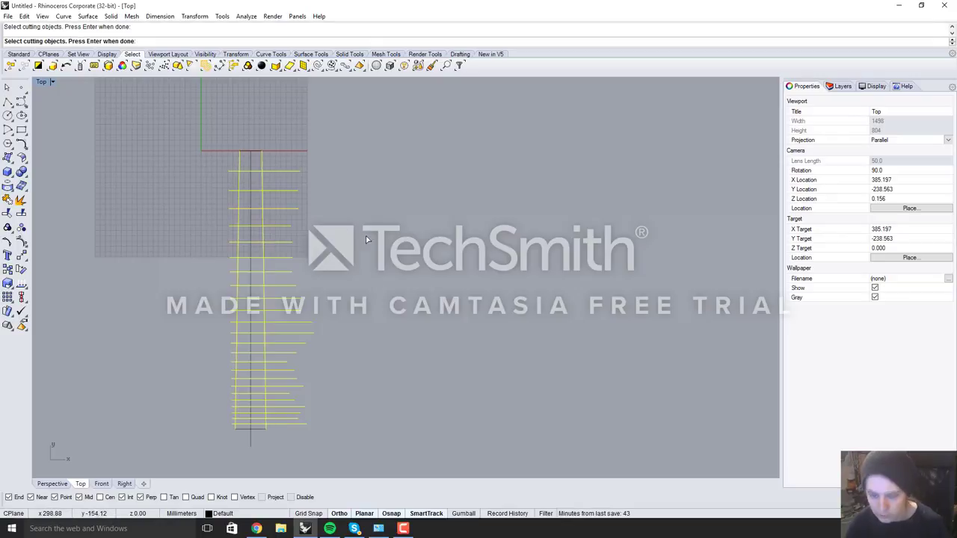
key(Return)
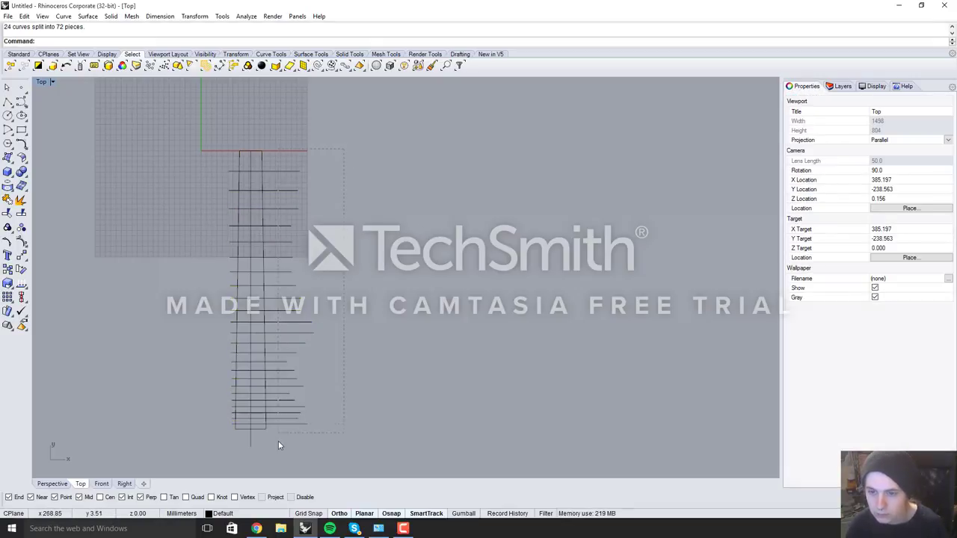
- Delete the fret line pieces that stick out beyond the right and left edges of the fretboard
drag(273, 465, 273, 465)
key(Delete)
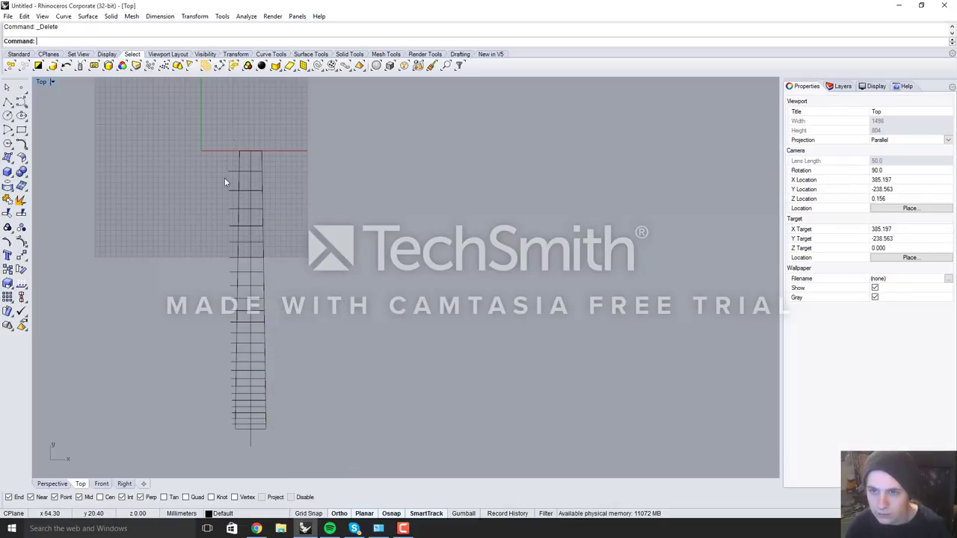
drag(199, 417, 195, 451)
key(Delete)
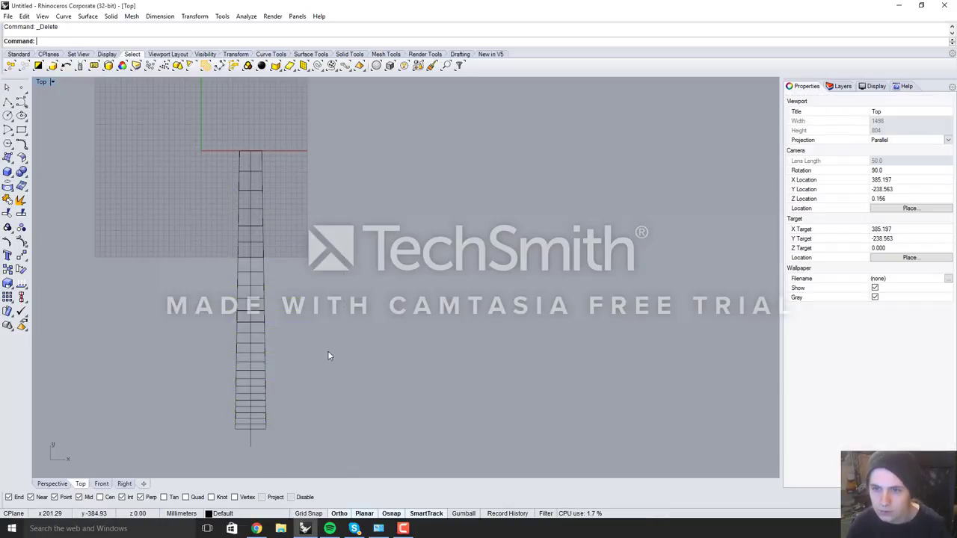
- Split the centreline with the fretboard's end line and delete the piece that extends past it
click(251, 441)
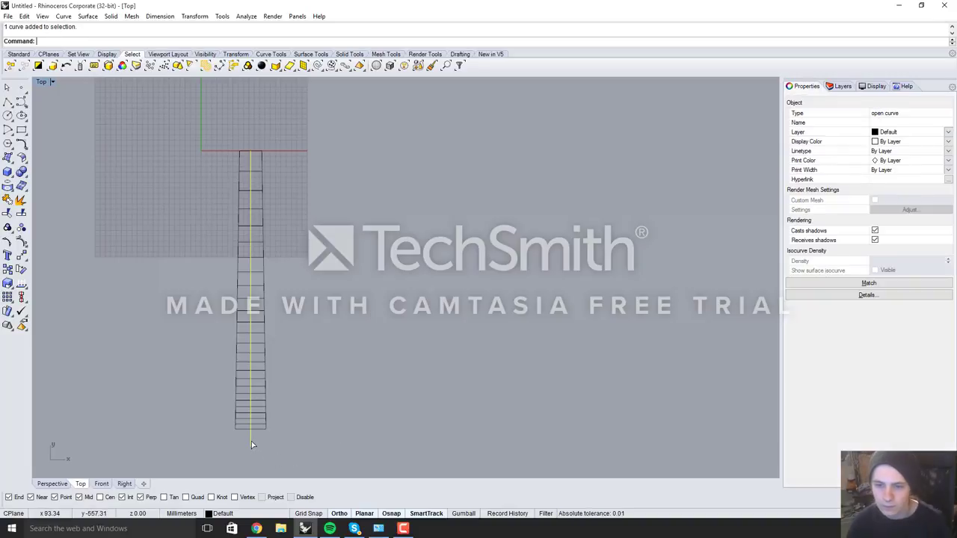
text(Spli)
key(Return)
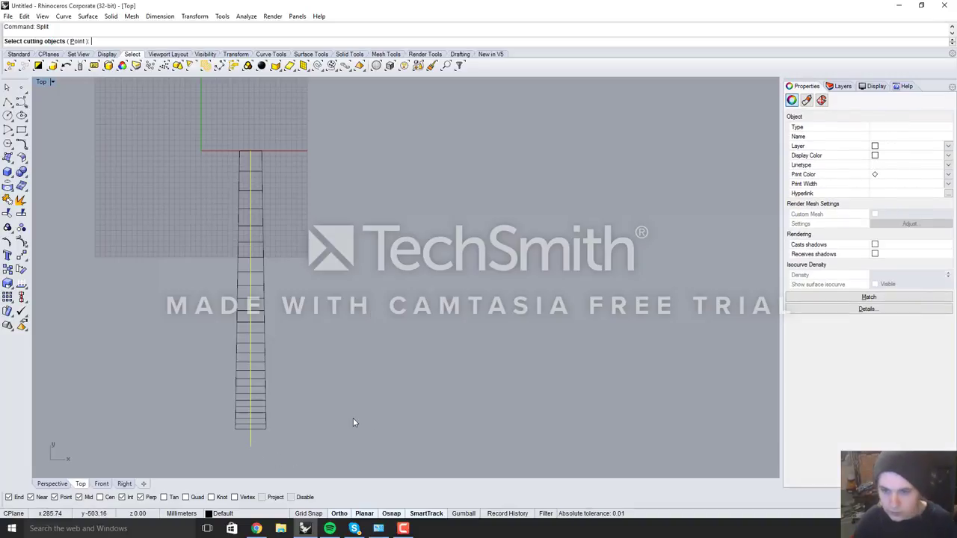
click(258, 430)
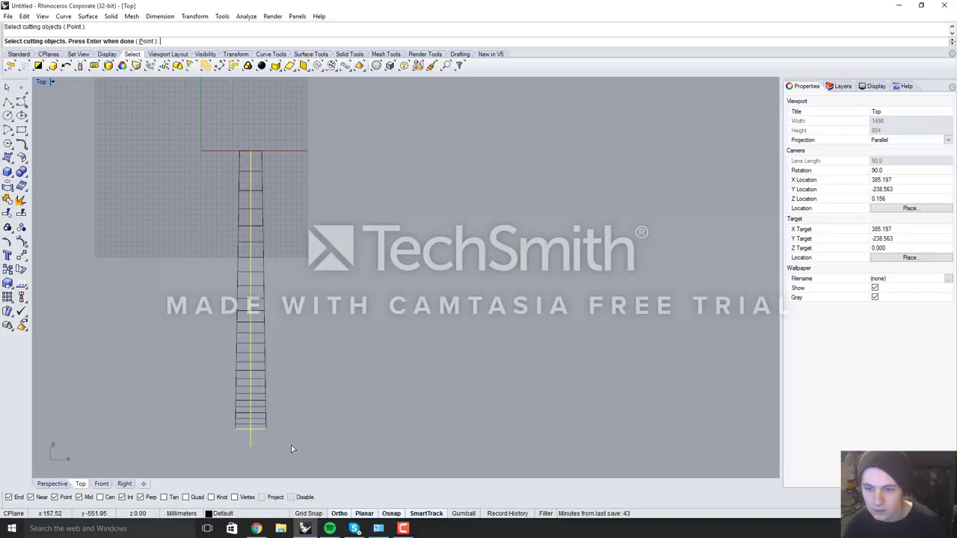
key(Return)
drag(263, 450, 235, 441)
key(Delete)
- Begin a curve fillet at the fretboard's bridge-end left corner, choosing the left edge as the first curve
right_drag(432, 278, 485, 277)
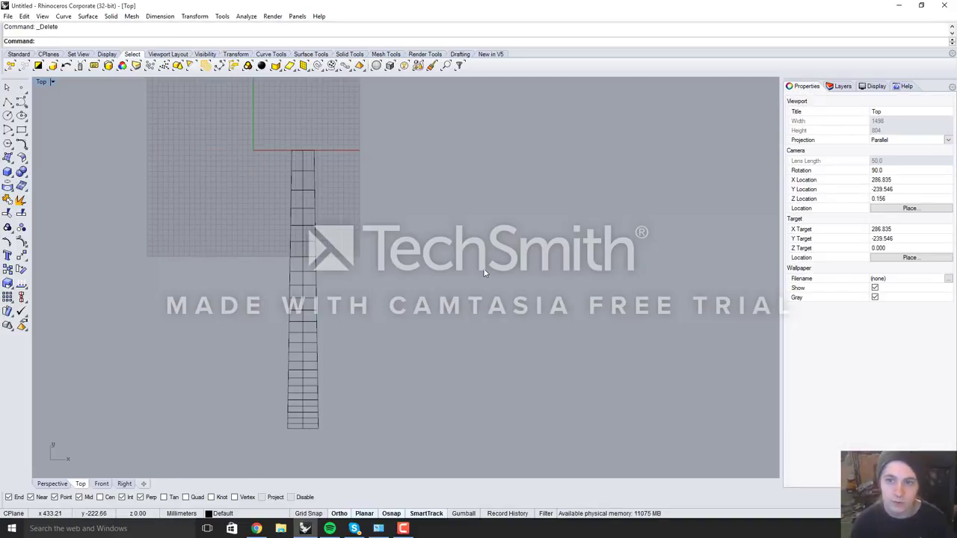
scroll(317, 244, down, 4)
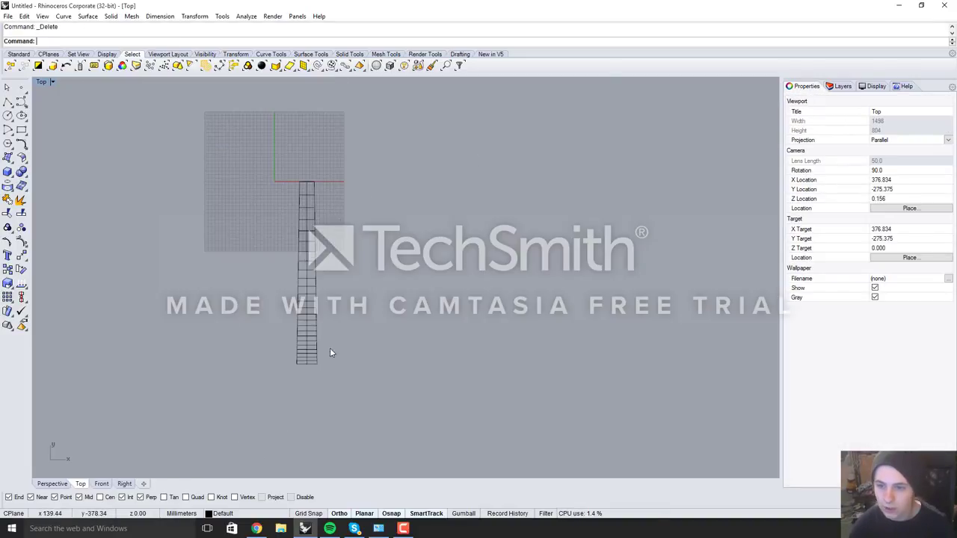
scroll(329, 348, up, 8)
scroll(333, 348, up, 5)
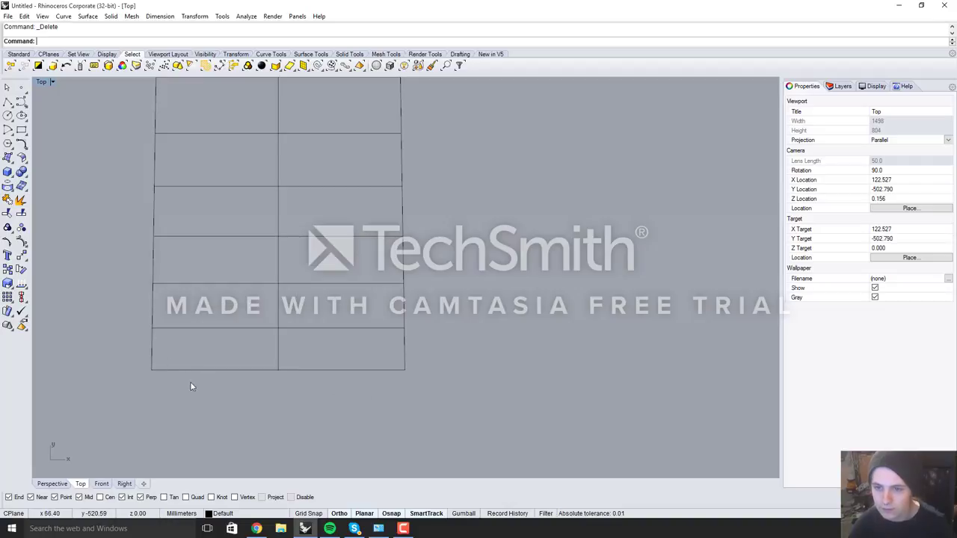
click(21, 145)
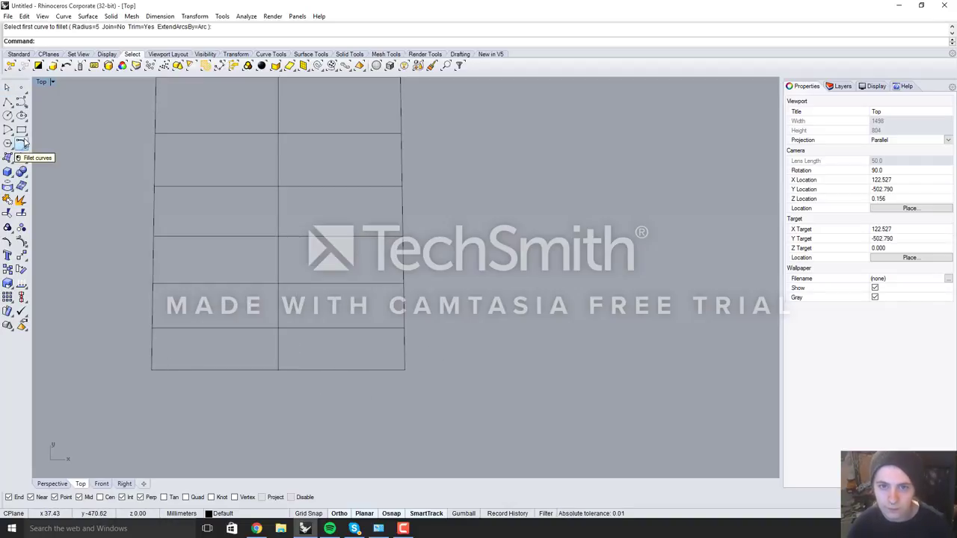
click(24, 143)
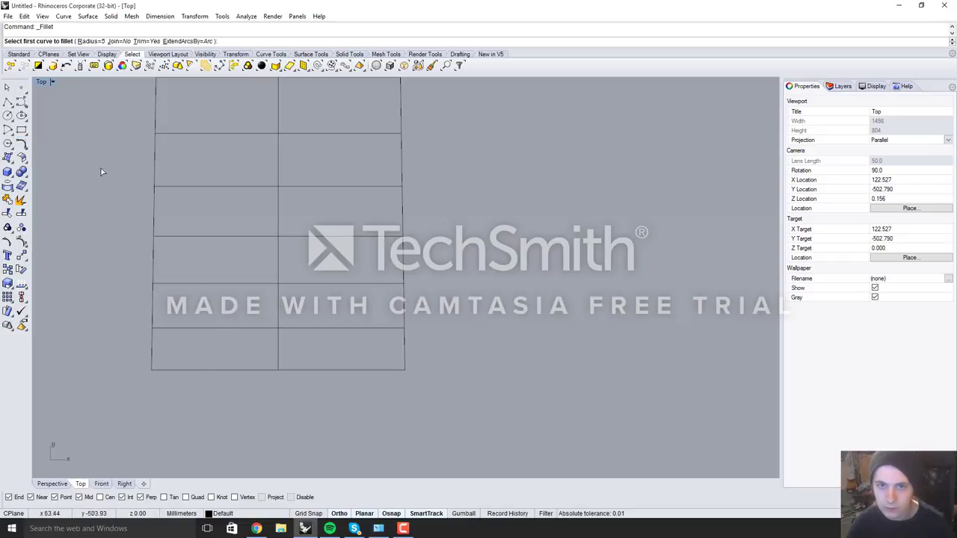
click(153, 350)
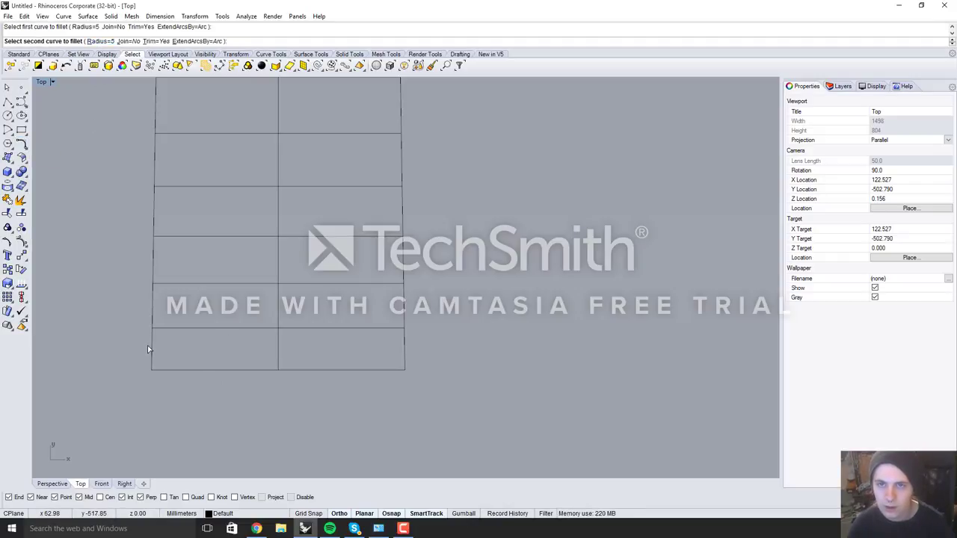